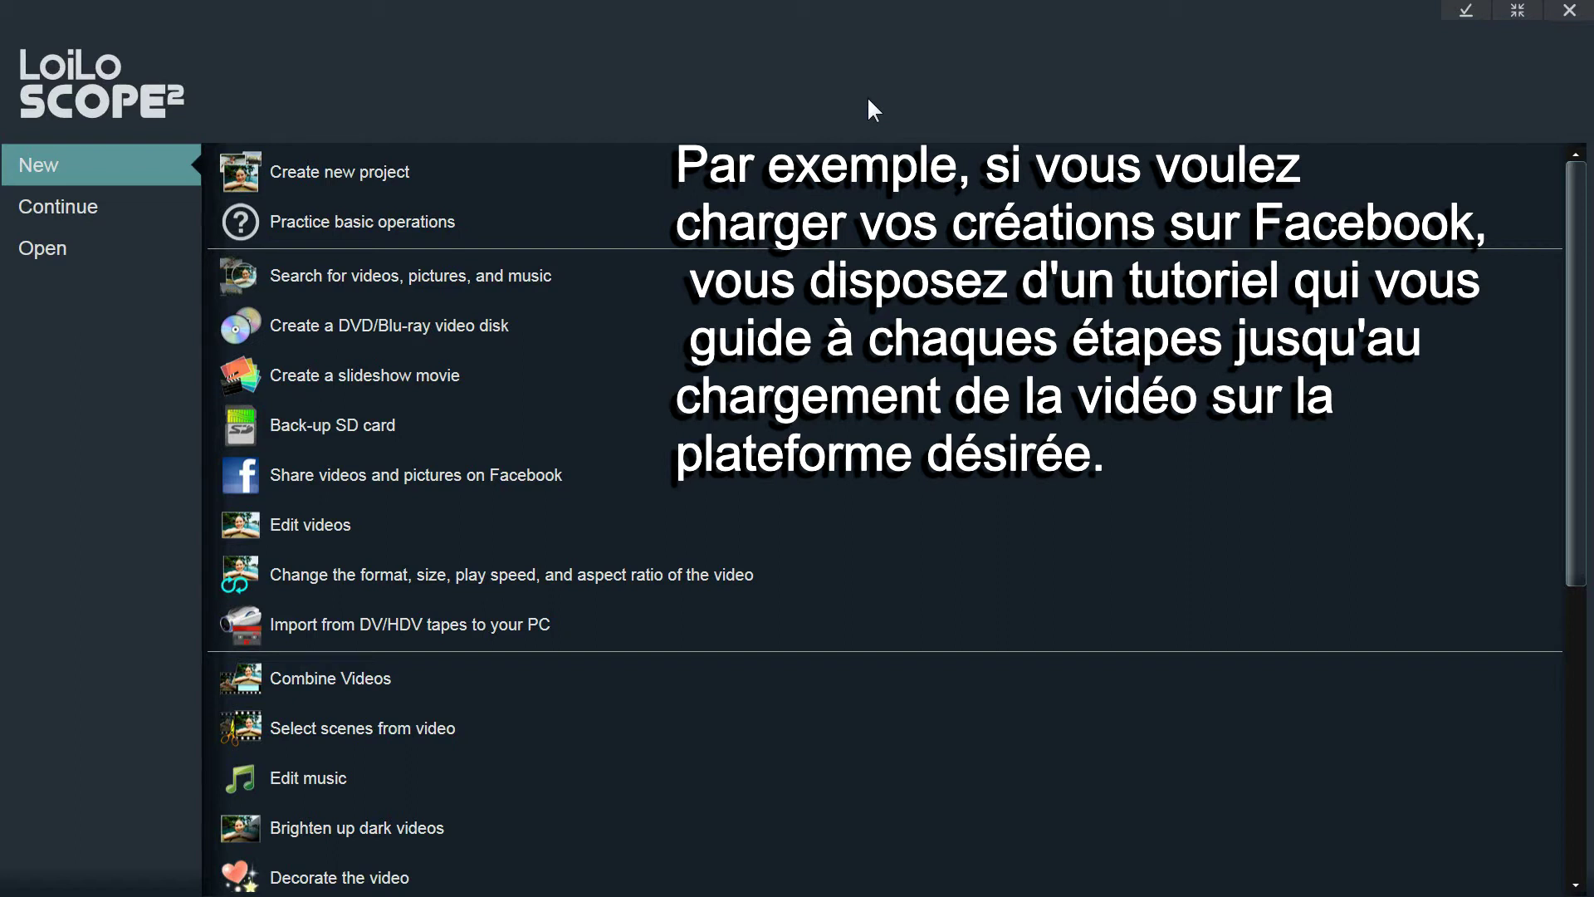
# - Start a new project and look through the Photo, Music and Video libraries
pyautogui.click(480, 174)
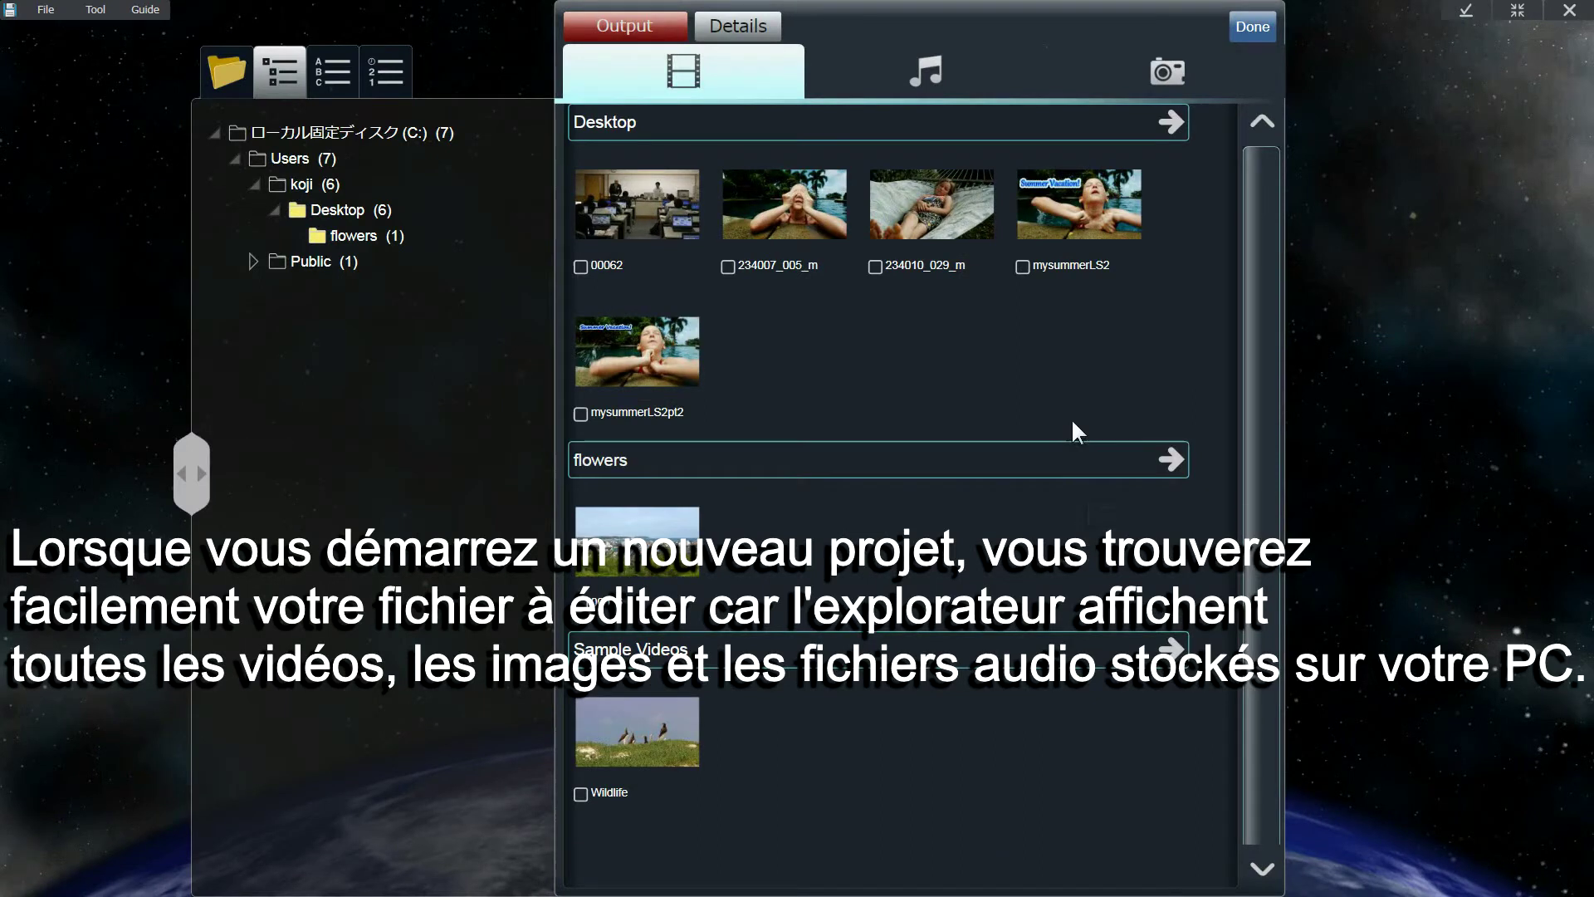
pyautogui.click(1168, 73)
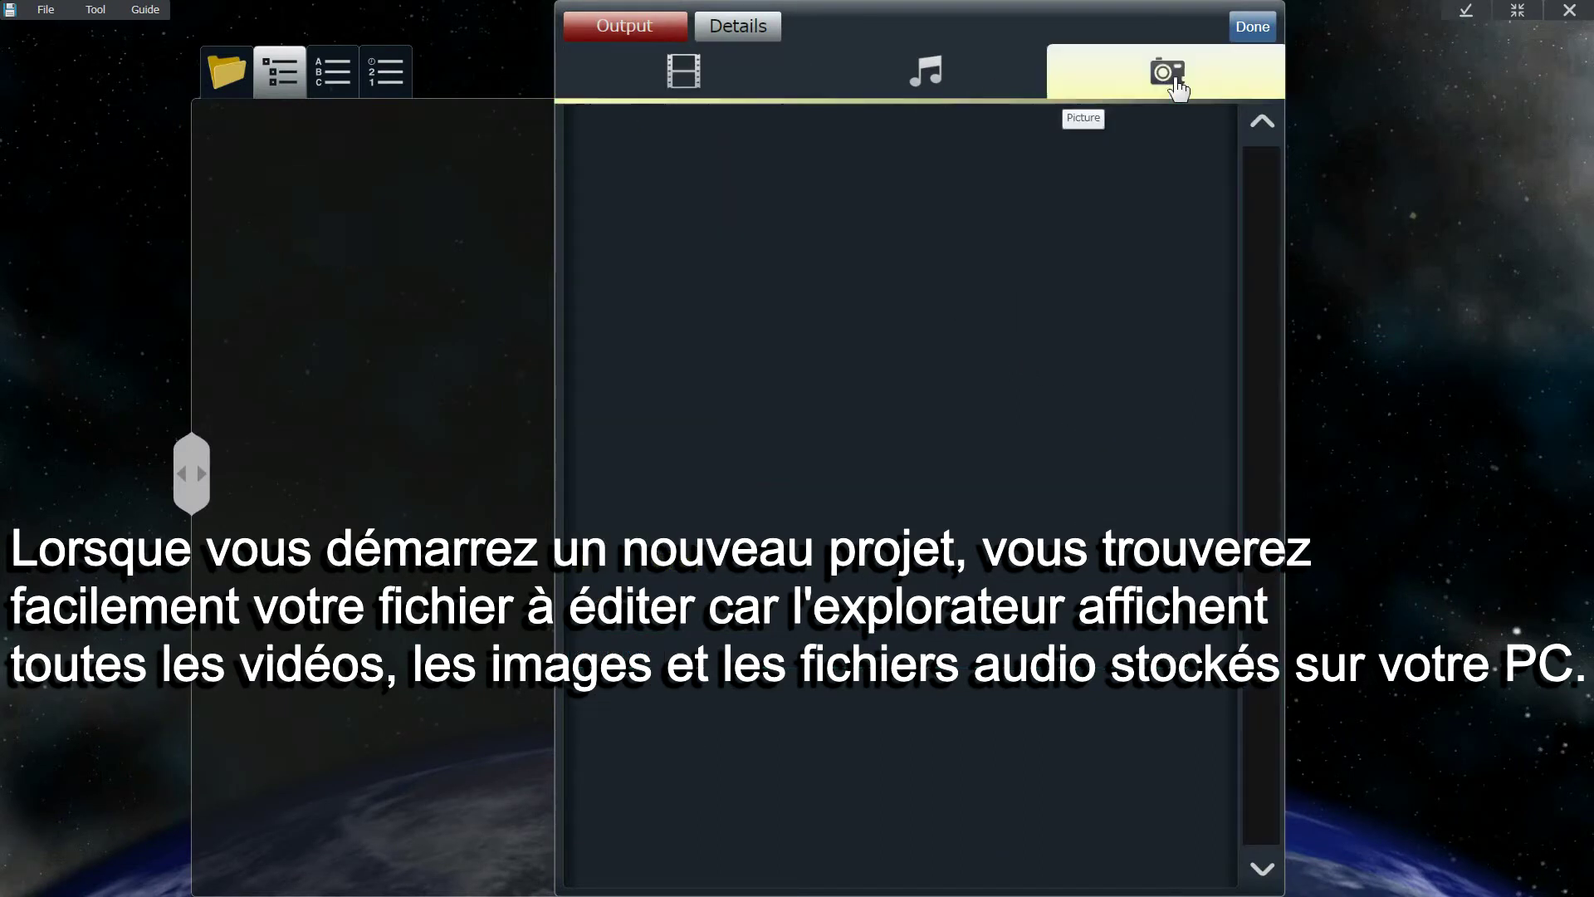
pyautogui.click(965, 74)
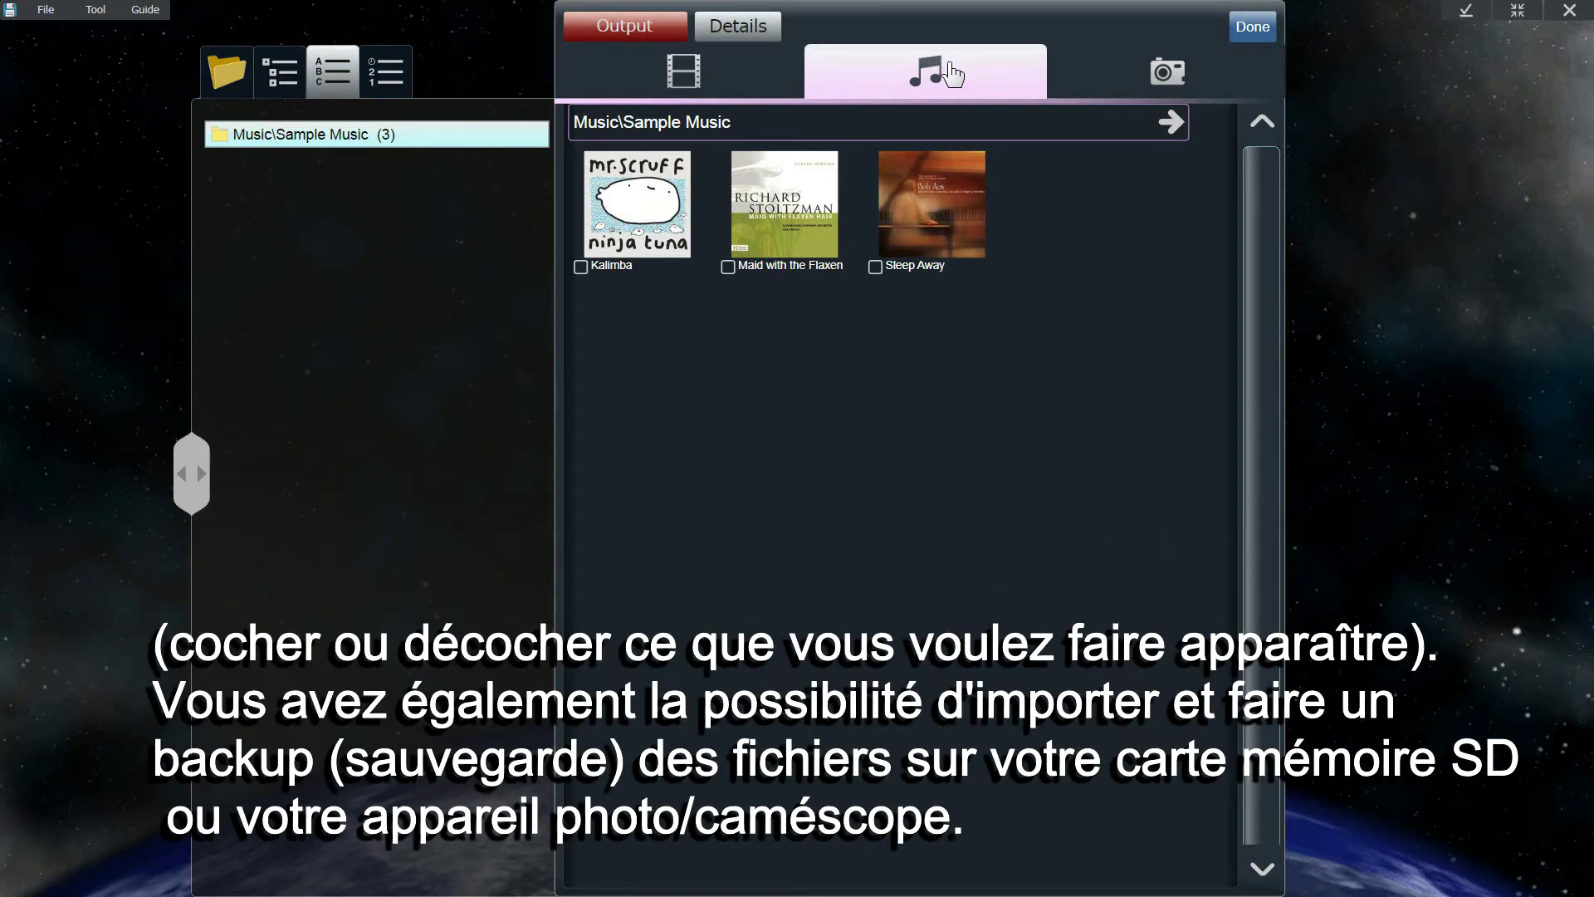
pyautogui.click(710, 87)
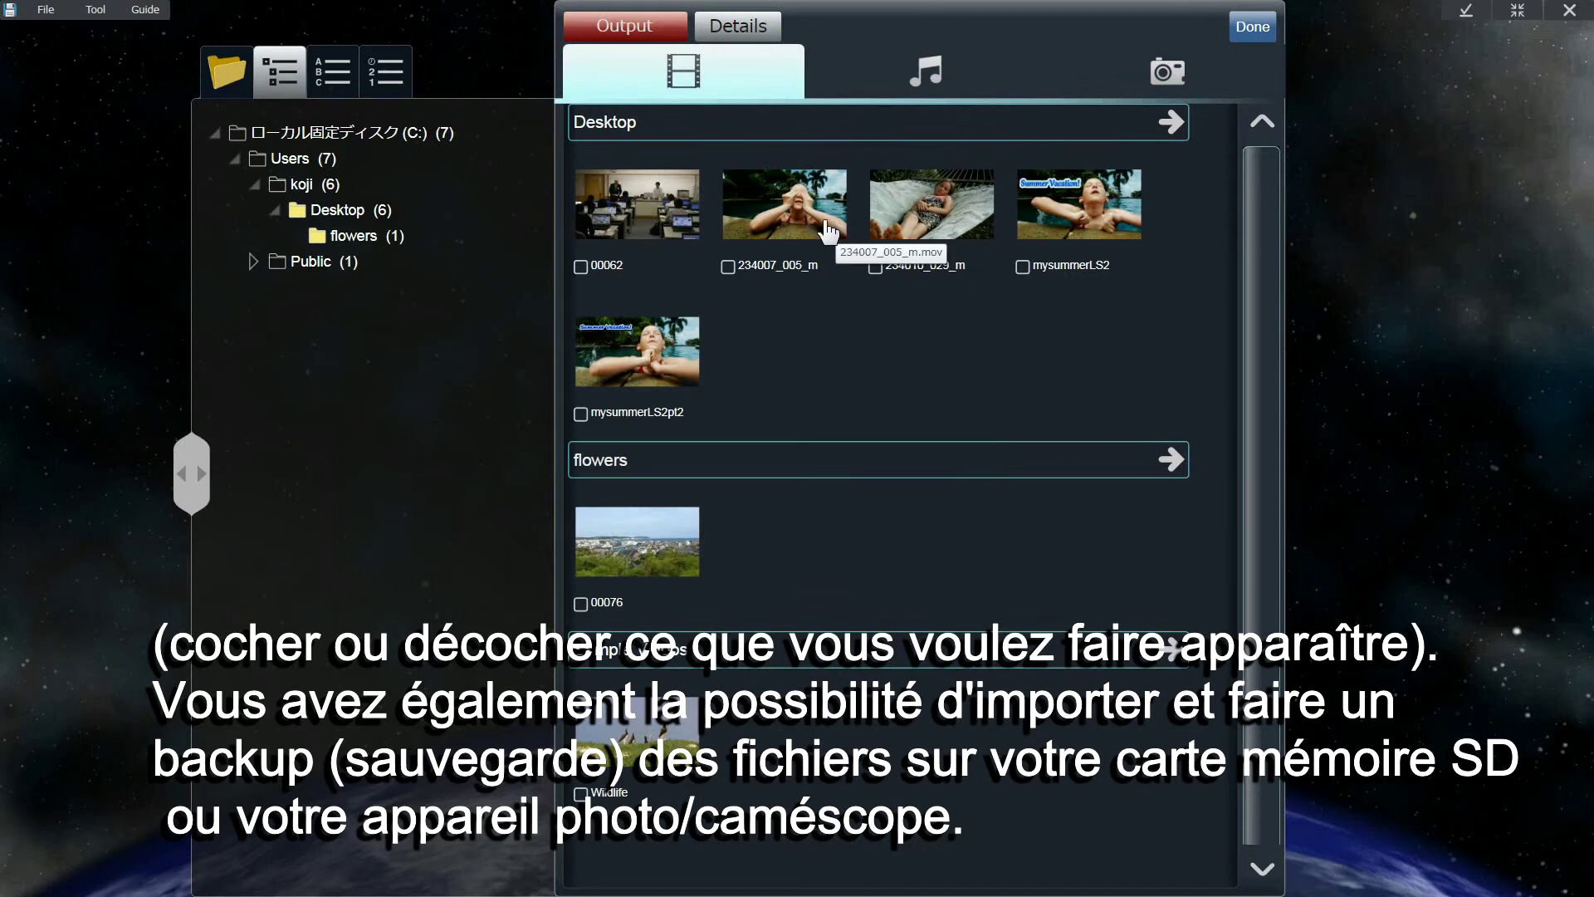
# - Mark the 234007_005_m video for use, then select flower photo P1000048
pyautogui.moveTo(828, 231)
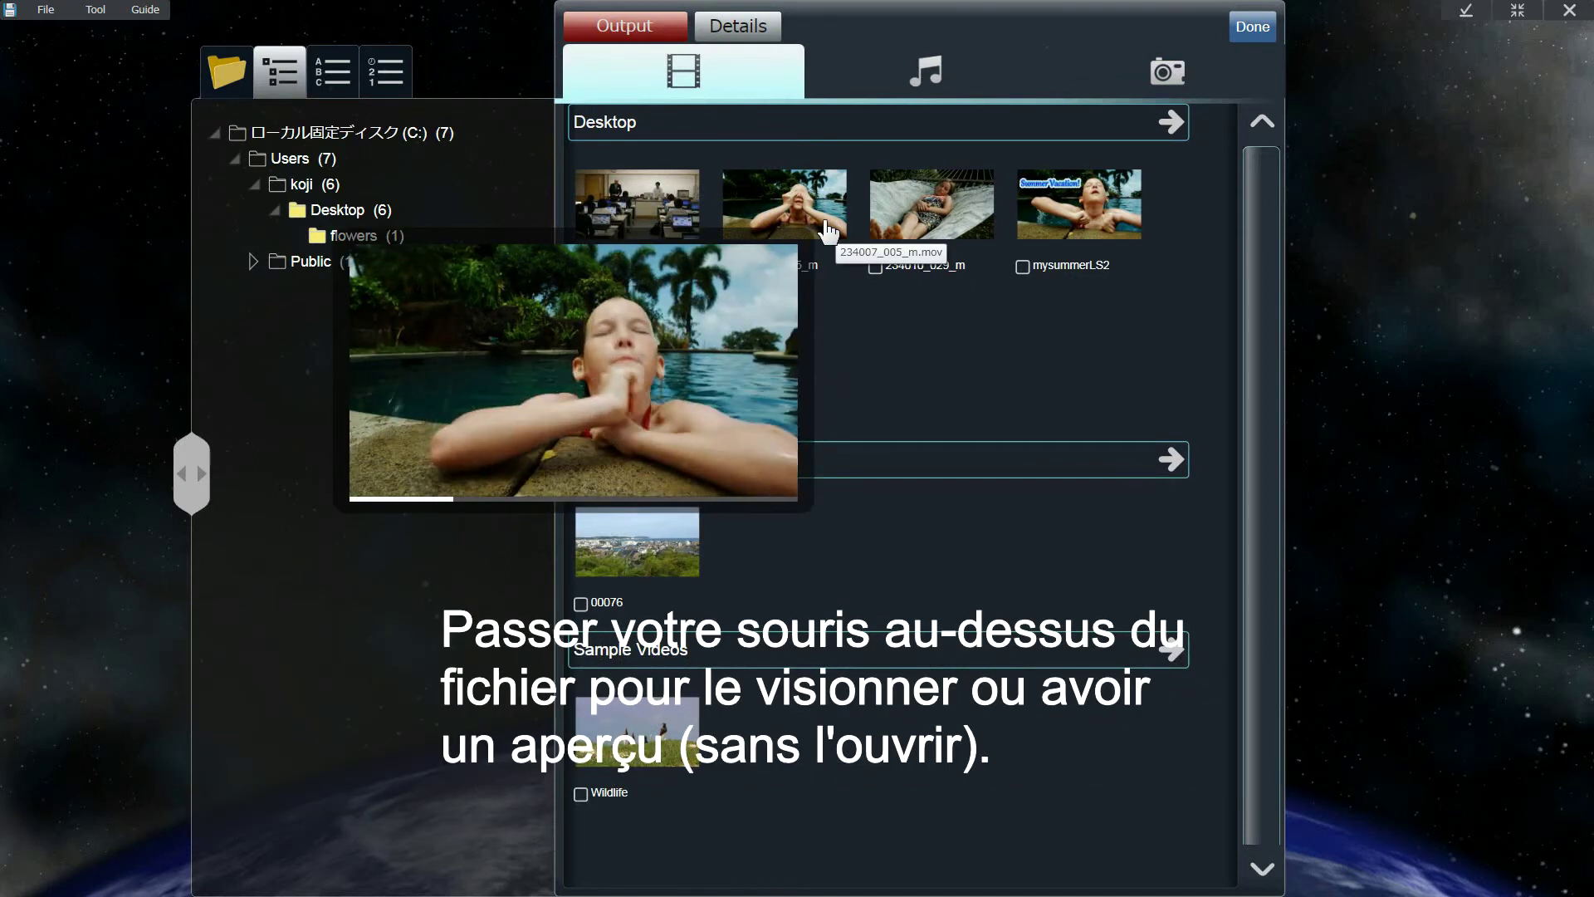
pyautogui.scroll(5, 828, 231)
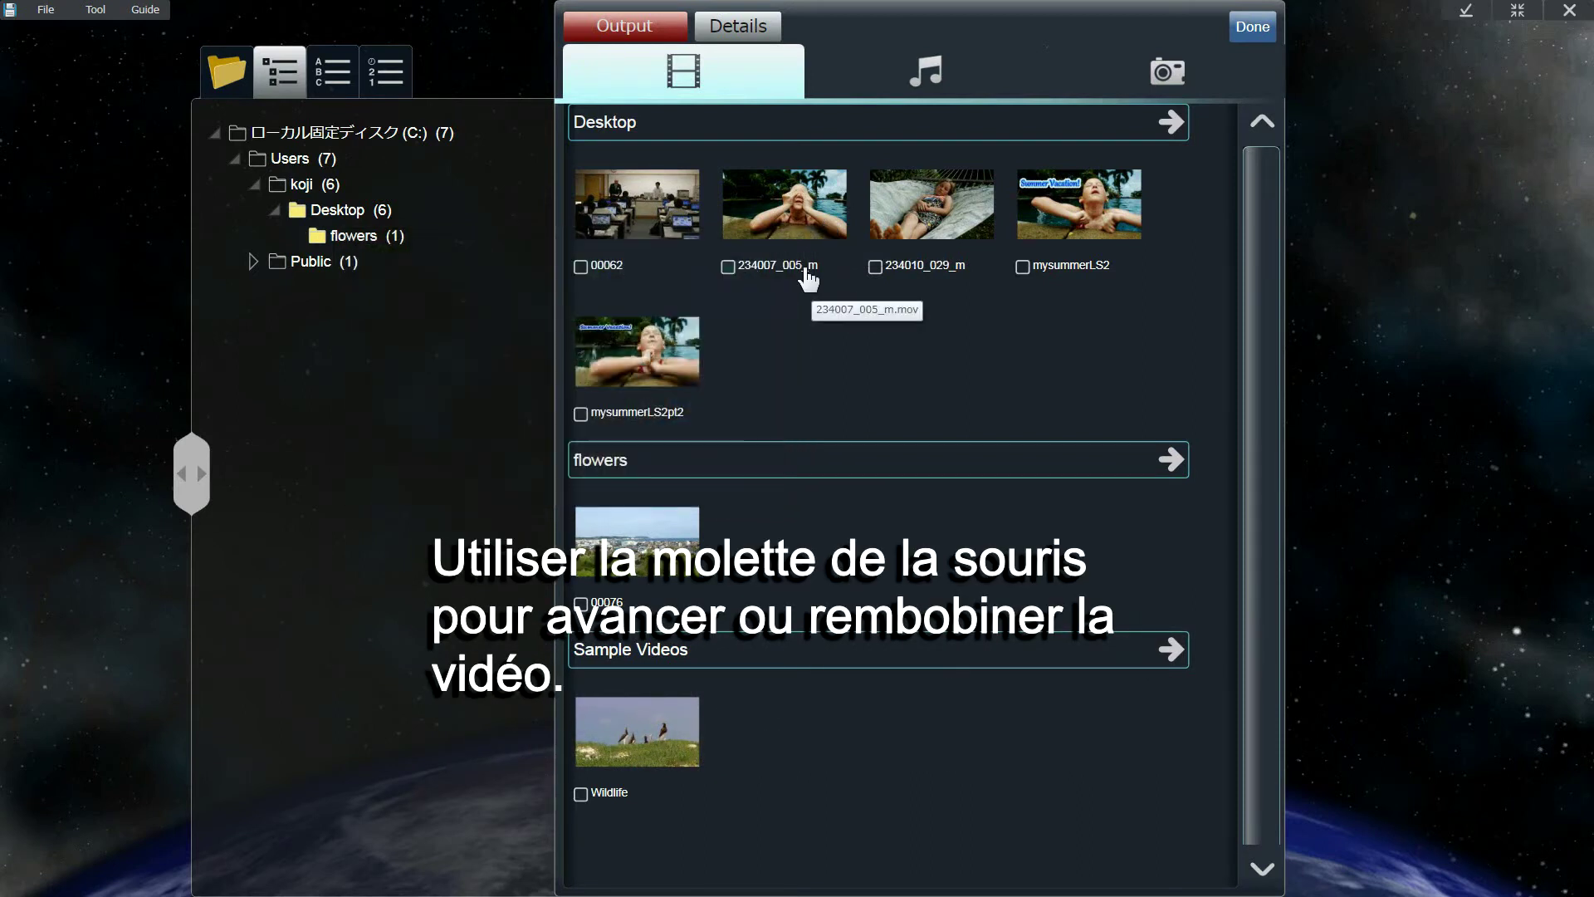
pyautogui.click(824, 268)
pyautogui.click(1167, 71)
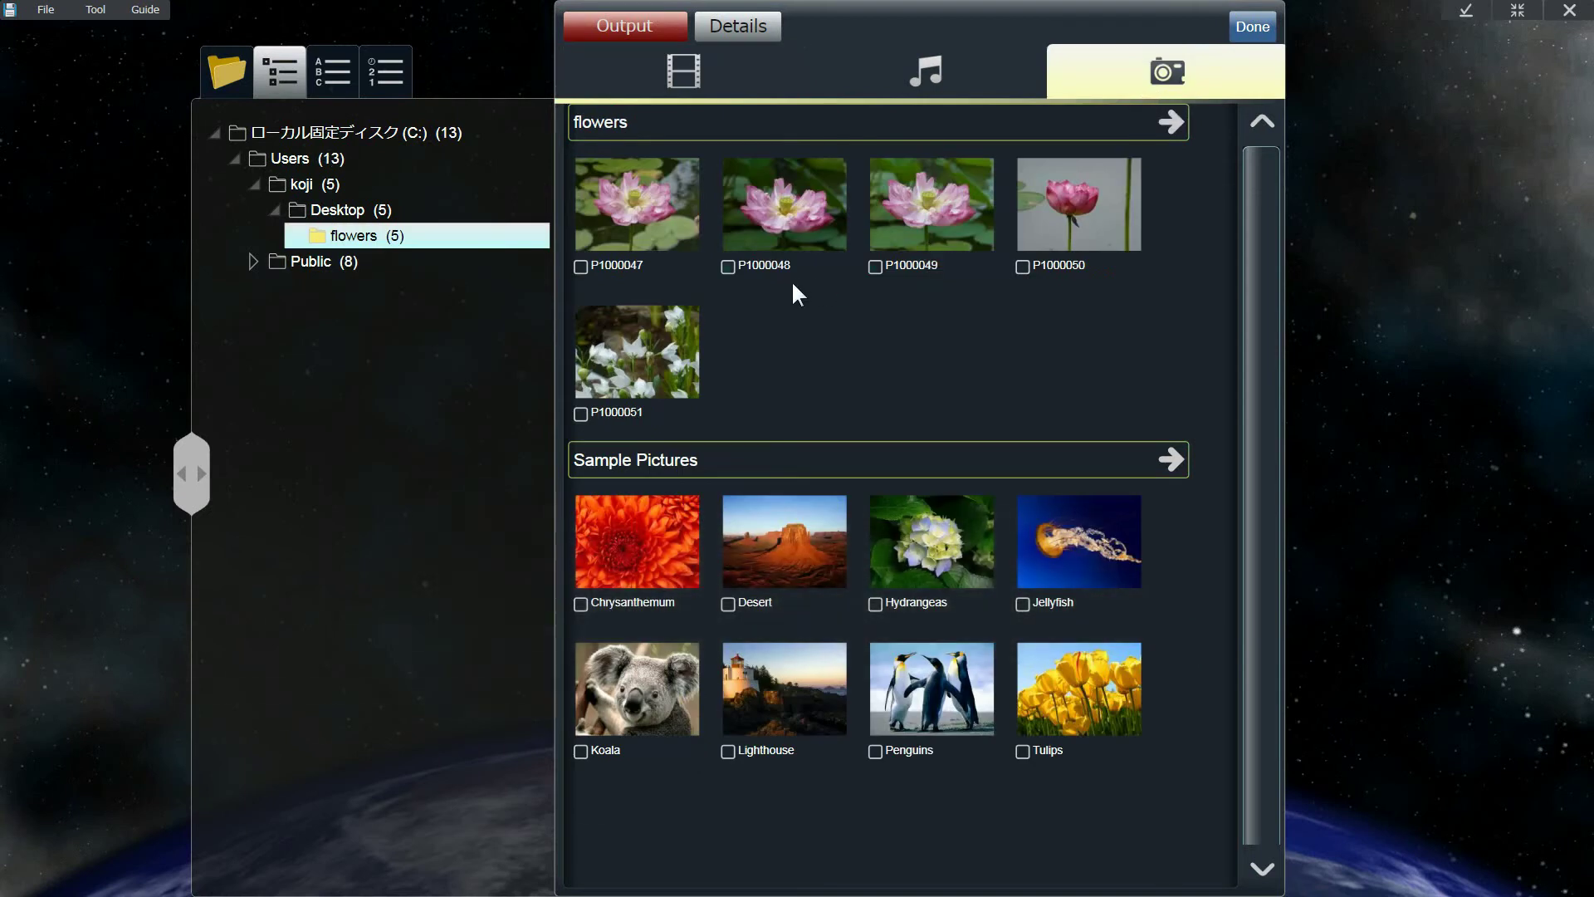
pyautogui.click(845, 278)
# - Add P1000049 to the selection, create a slideshow movie, and open it in Advanced settings
pyautogui.click(903, 273)
pyautogui.click(625, 26)
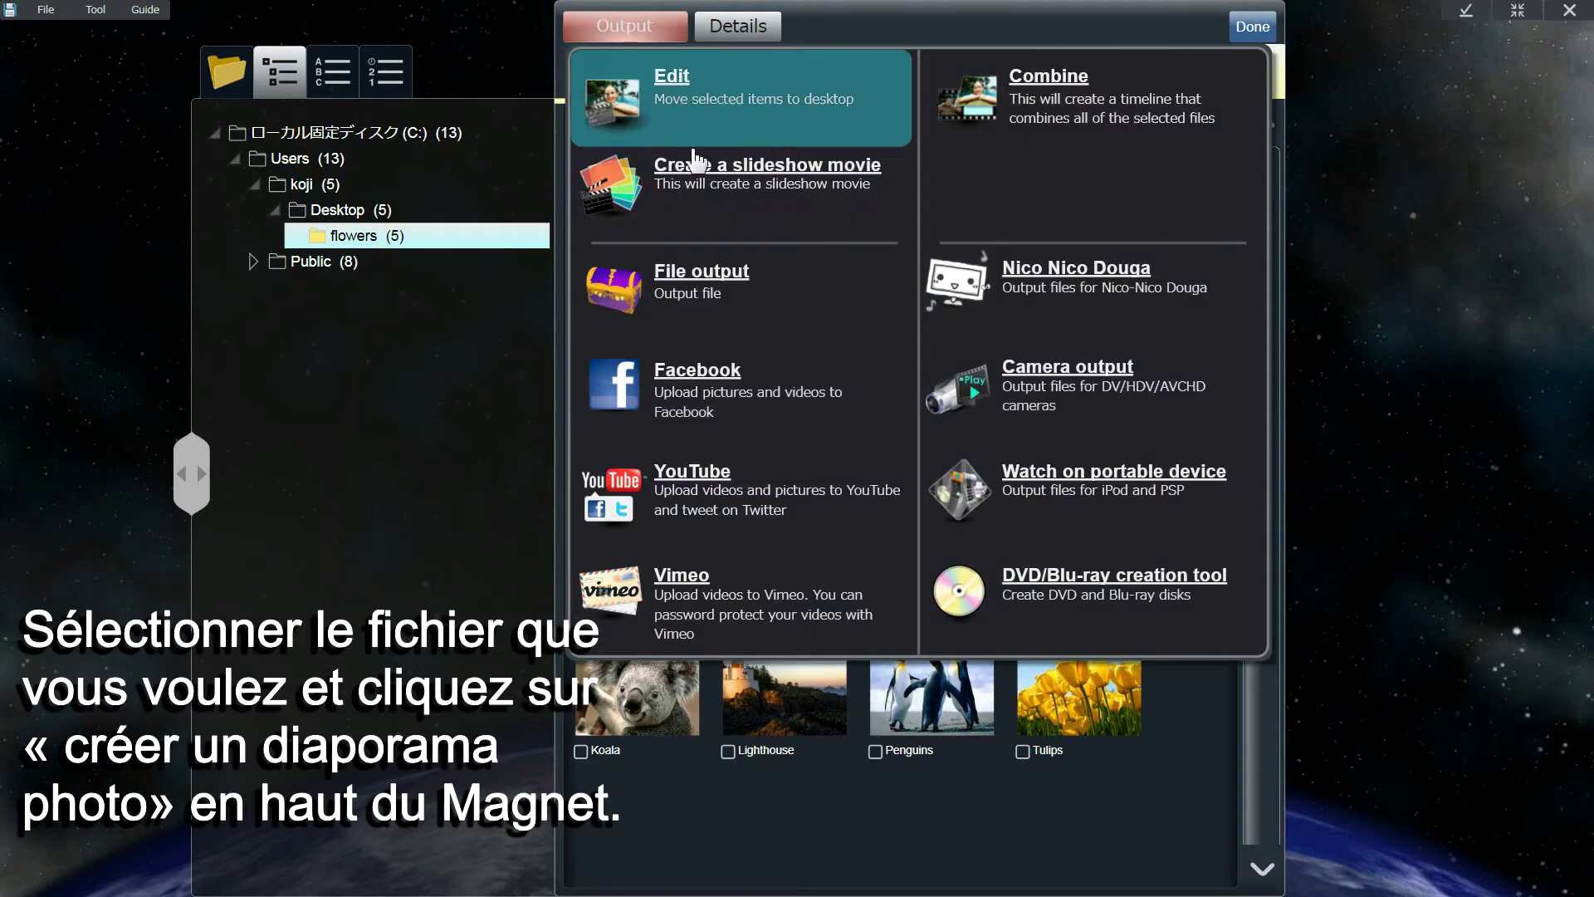
pyautogui.click(737, 202)
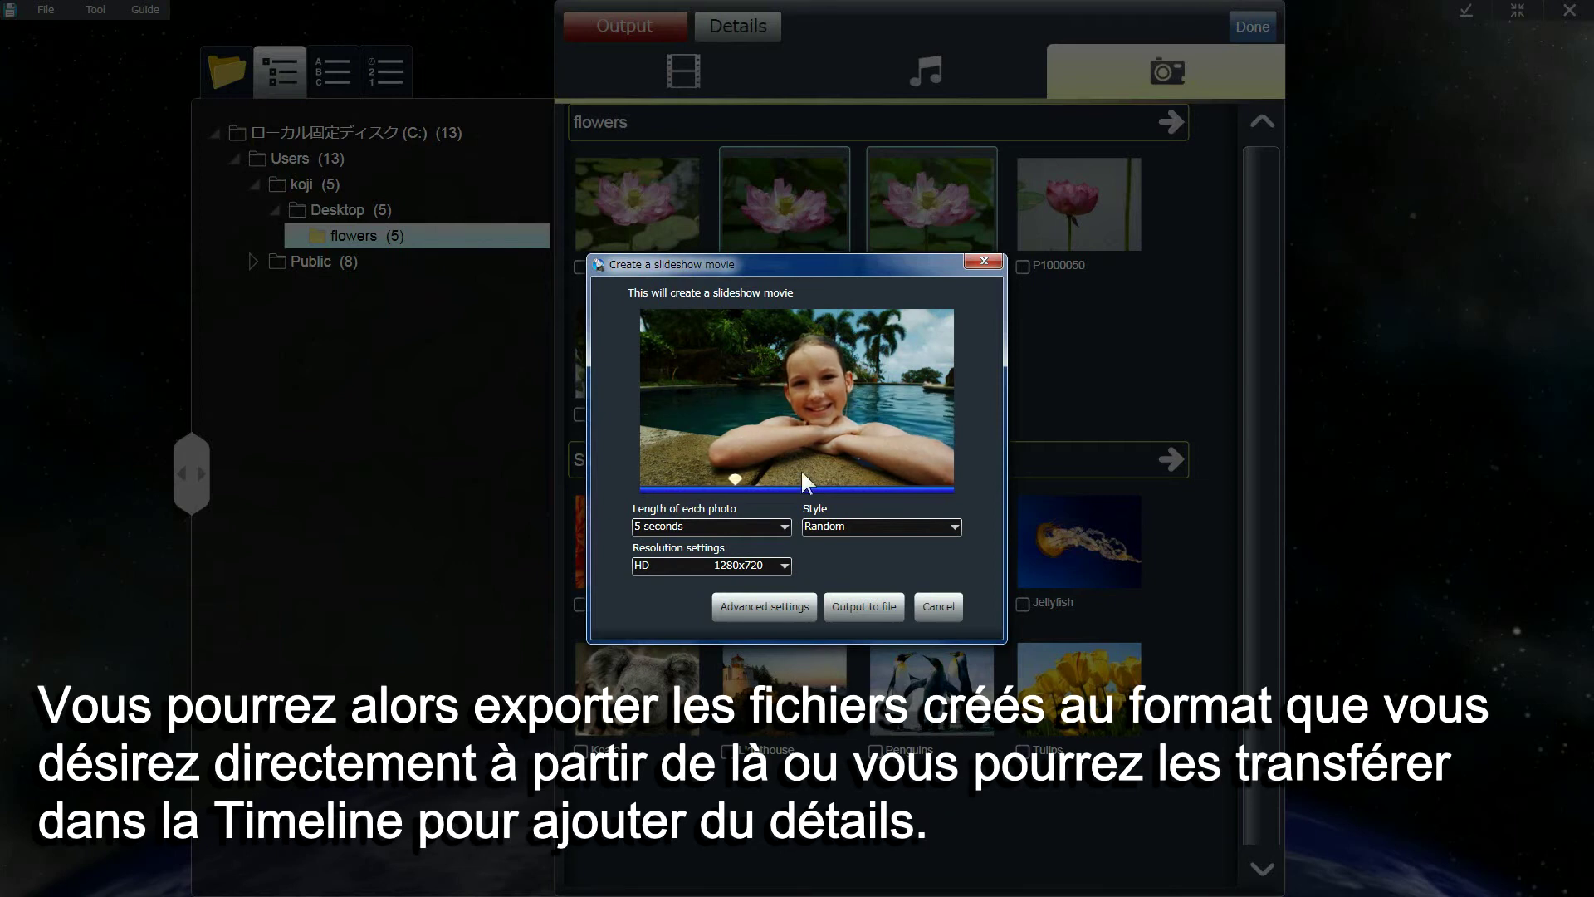
pyautogui.click(761, 611)
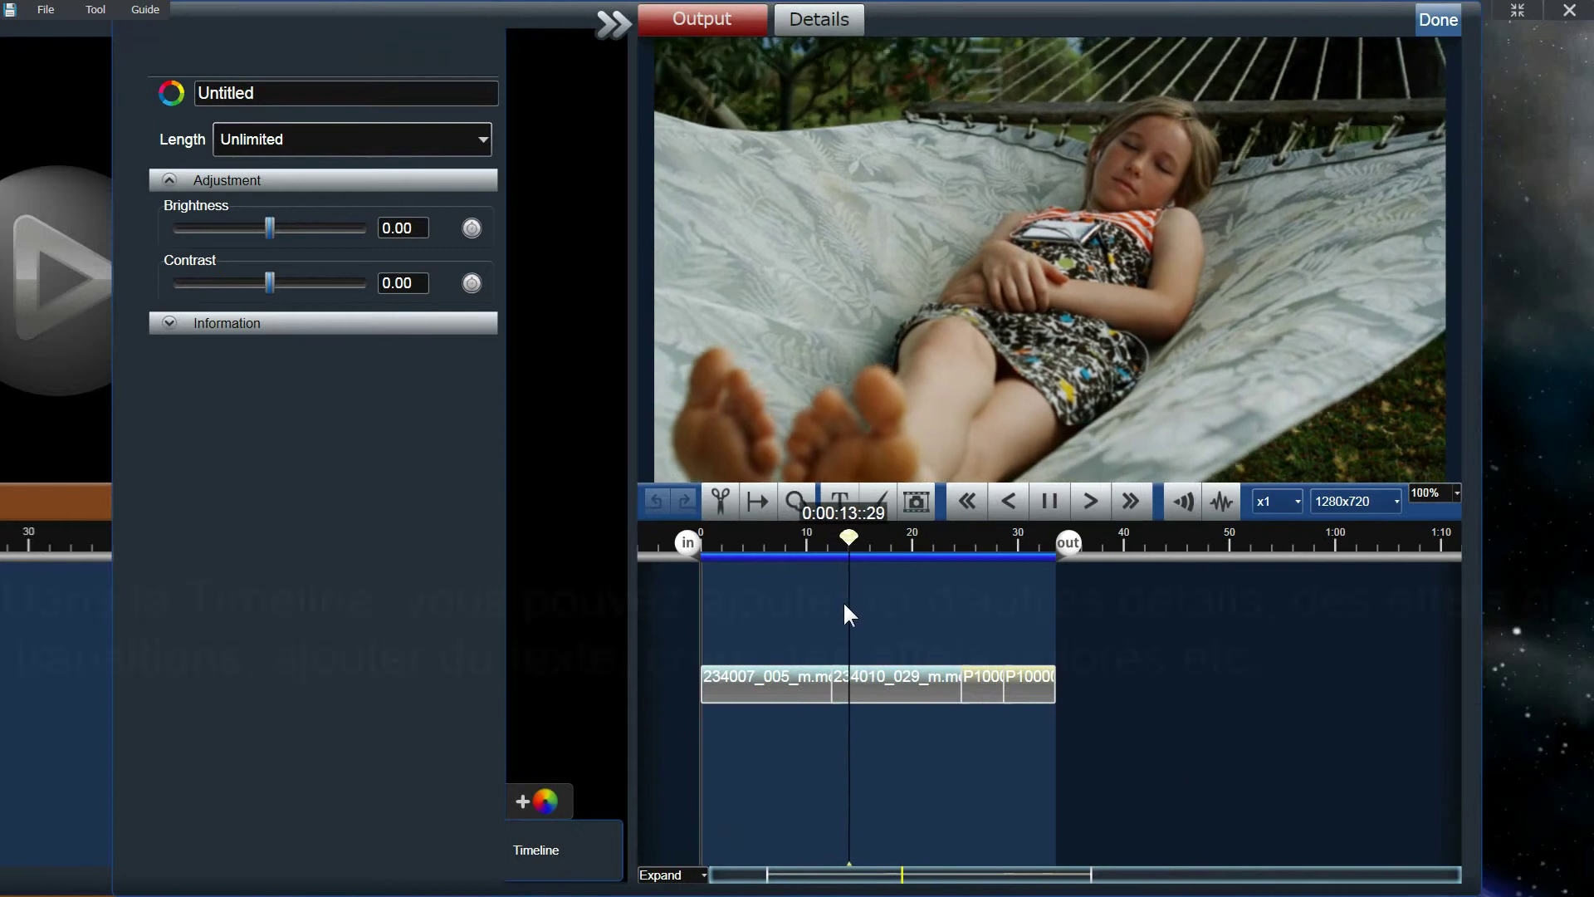
# - Give the first clip, 234007_005_m.mov, a To the right transition
pyautogui.click(751, 681)
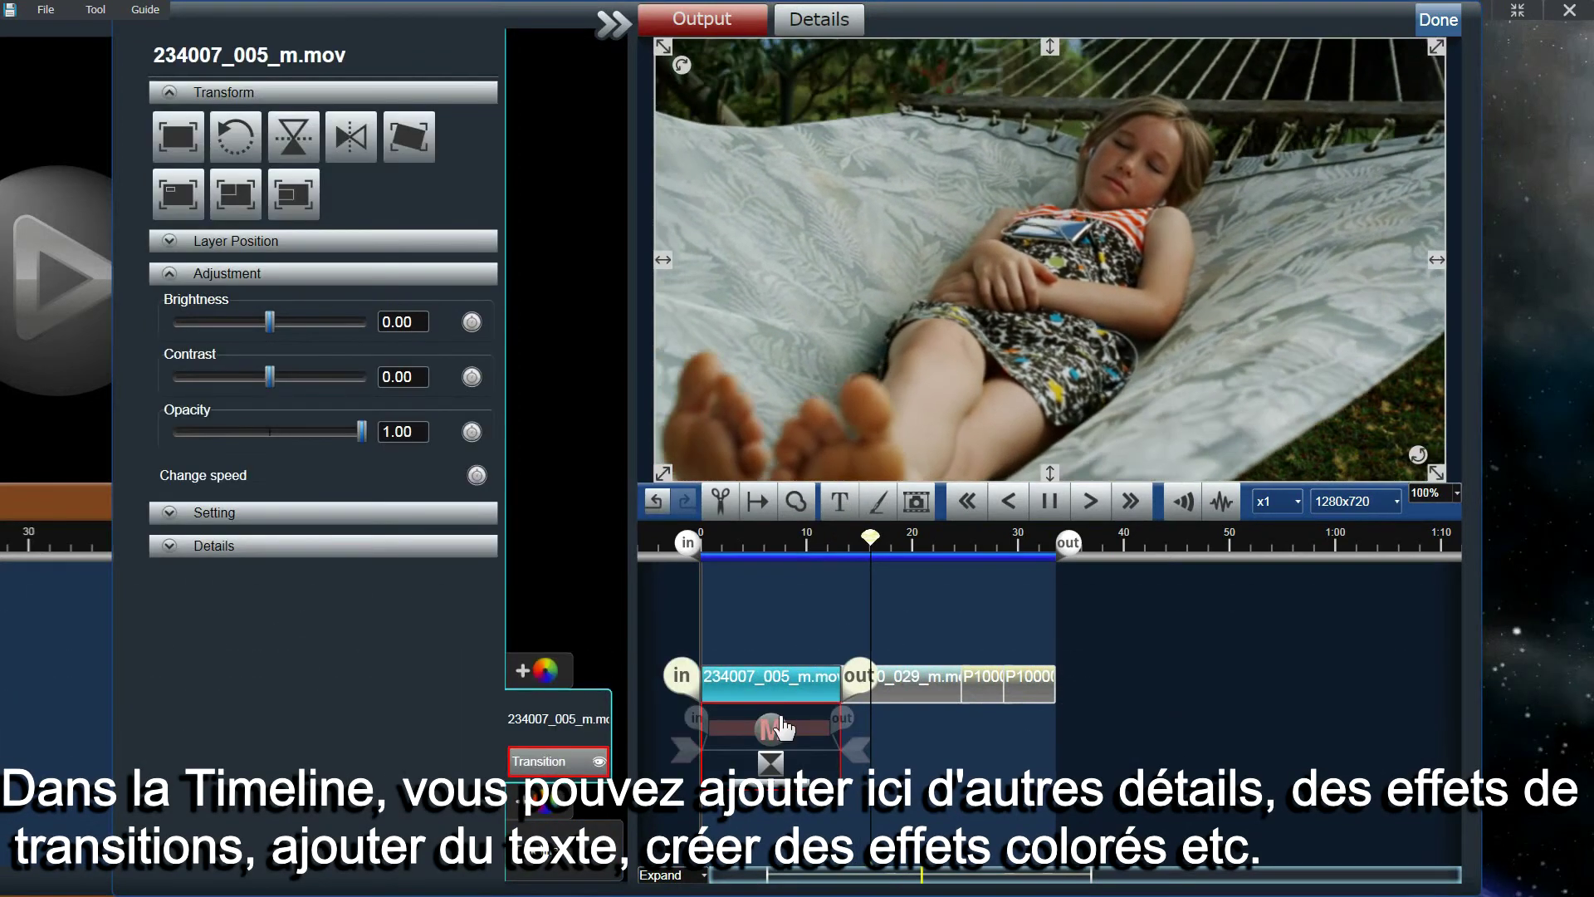
pyautogui.click(781, 727)
pyautogui.click(850, 472)
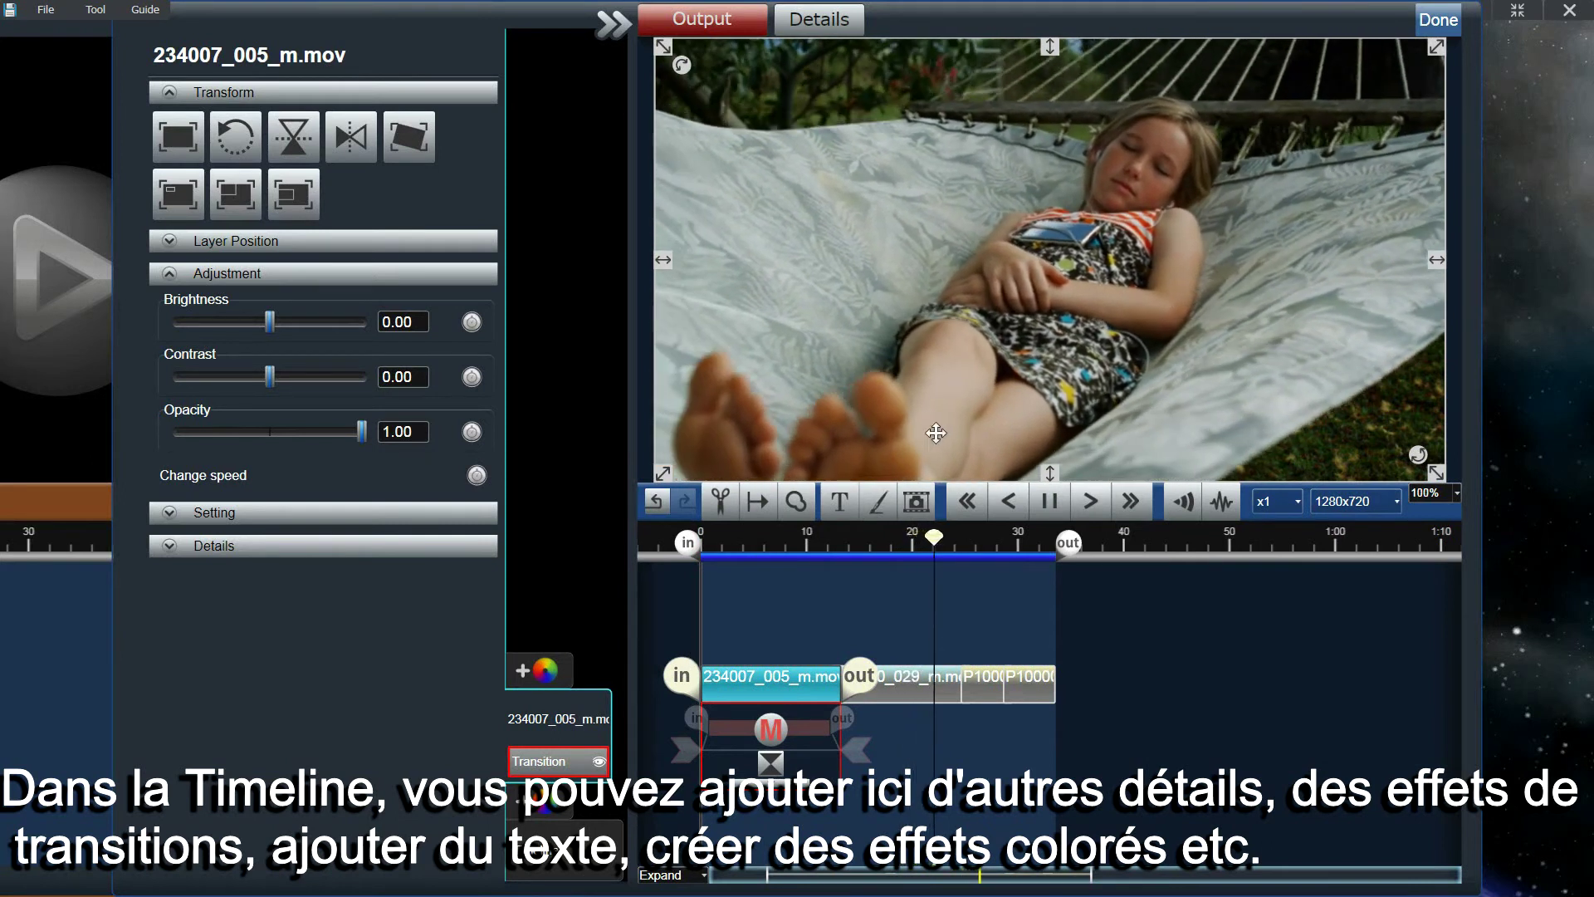
# - Add a Text clip to the timeline and move it earlier in the slideshow
pyautogui.click(839, 501)
pyautogui.click(984, 579)
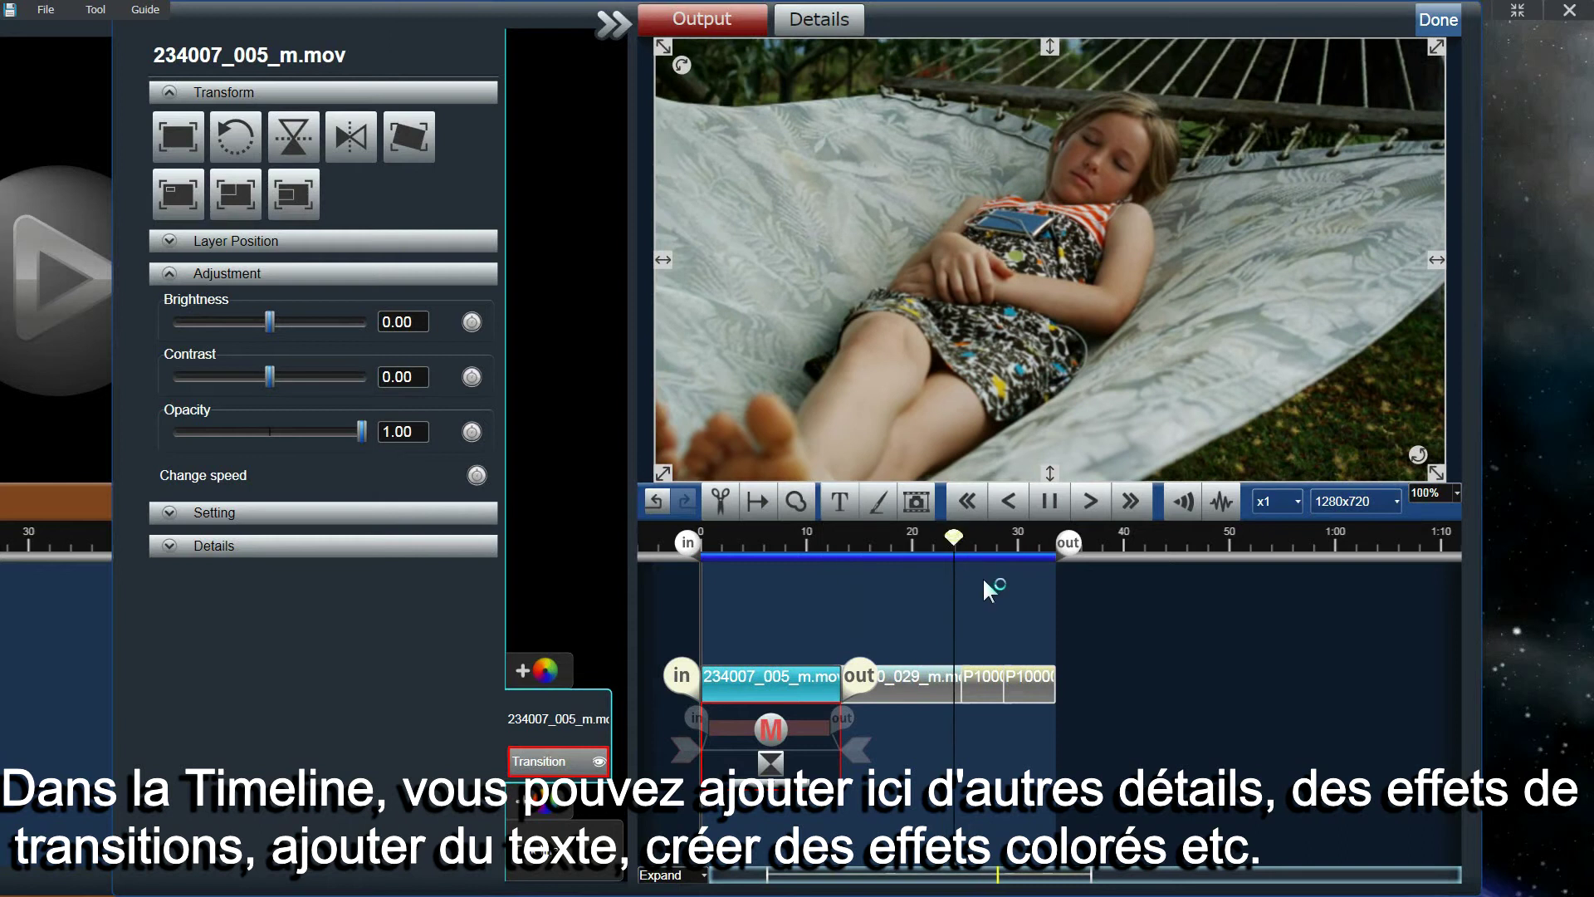
pyautogui.moveTo(983, 580); pyautogui.dragTo(839, 579)
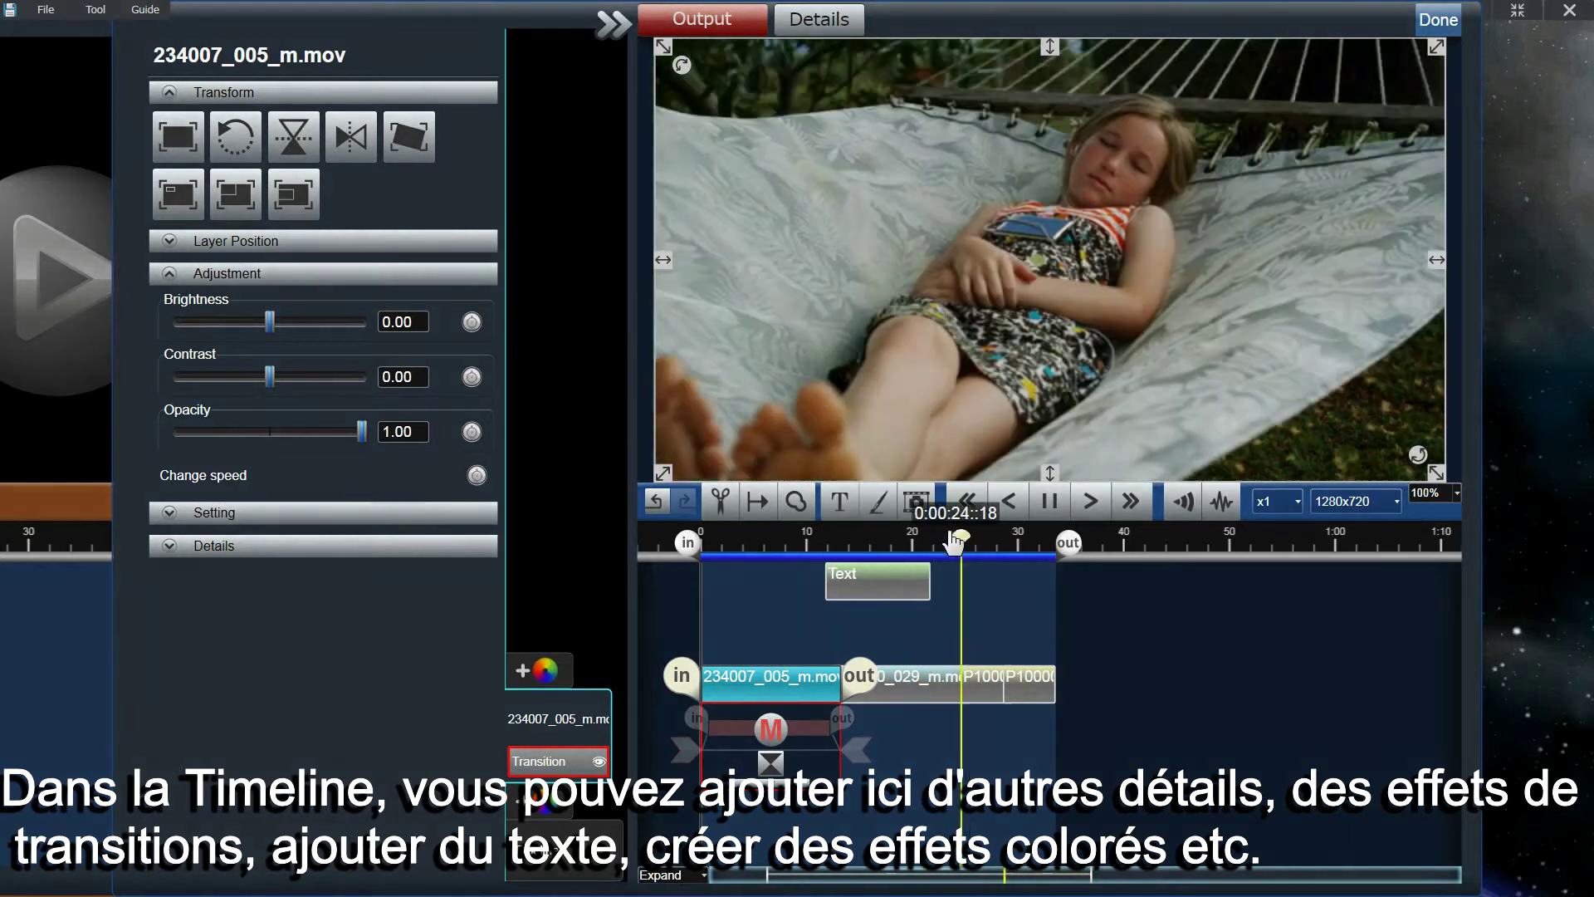
pyautogui.moveTo(955, 541); pyautogui.dragTo(780, 542)
pyautogui.click(880, 503)
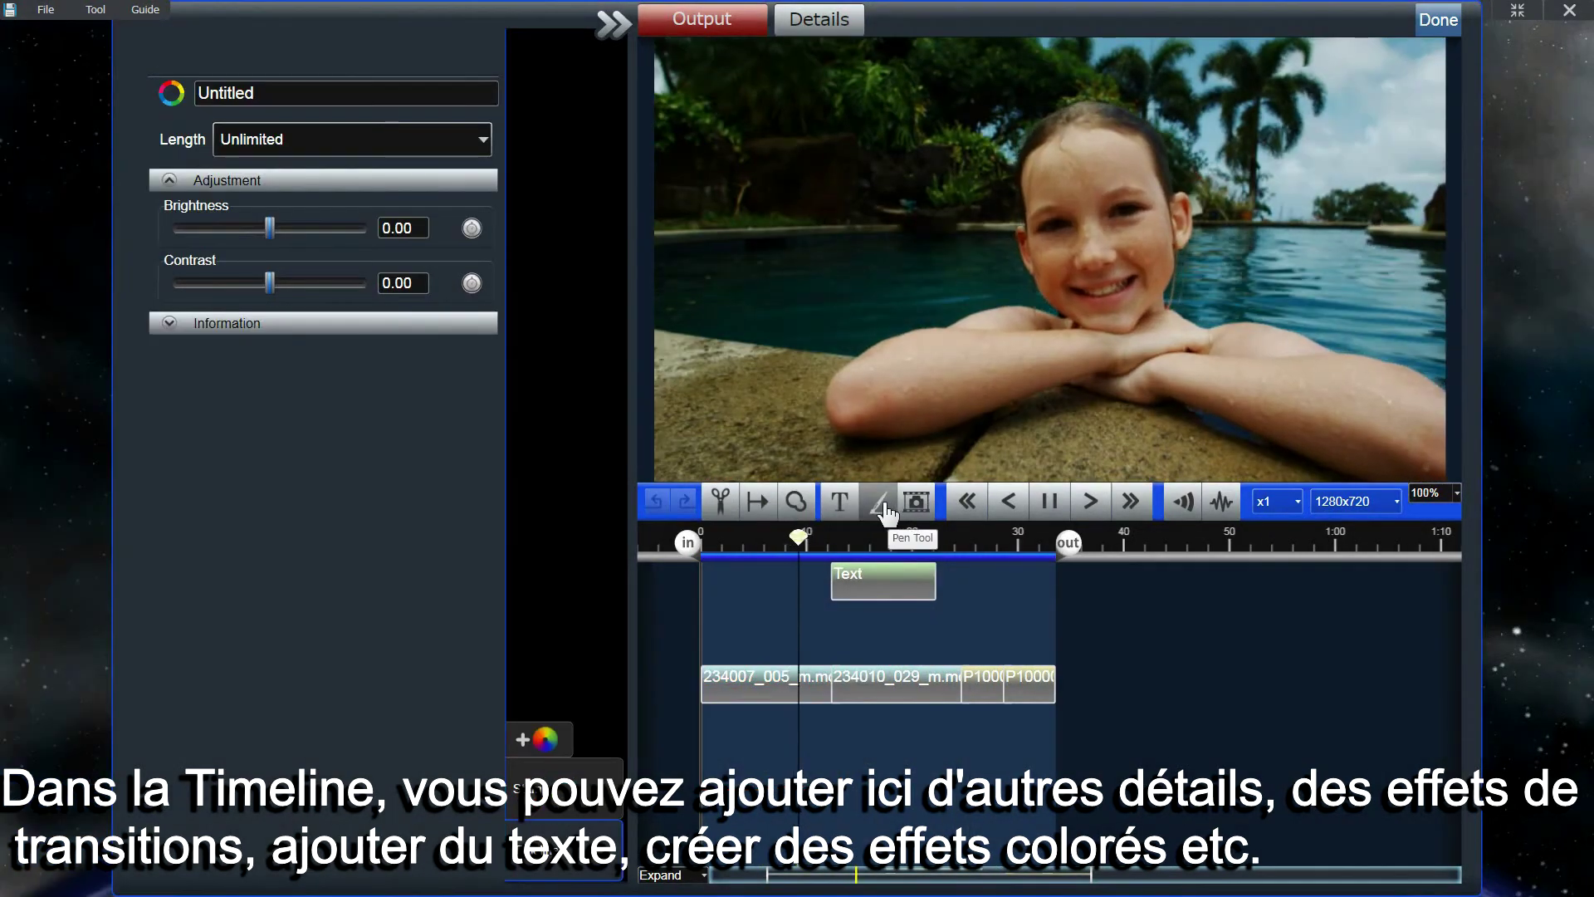
# - With the plain Pen, handwrite white 'LoiLo' over the playing hammock clip
pyautogui.click(905, 557)
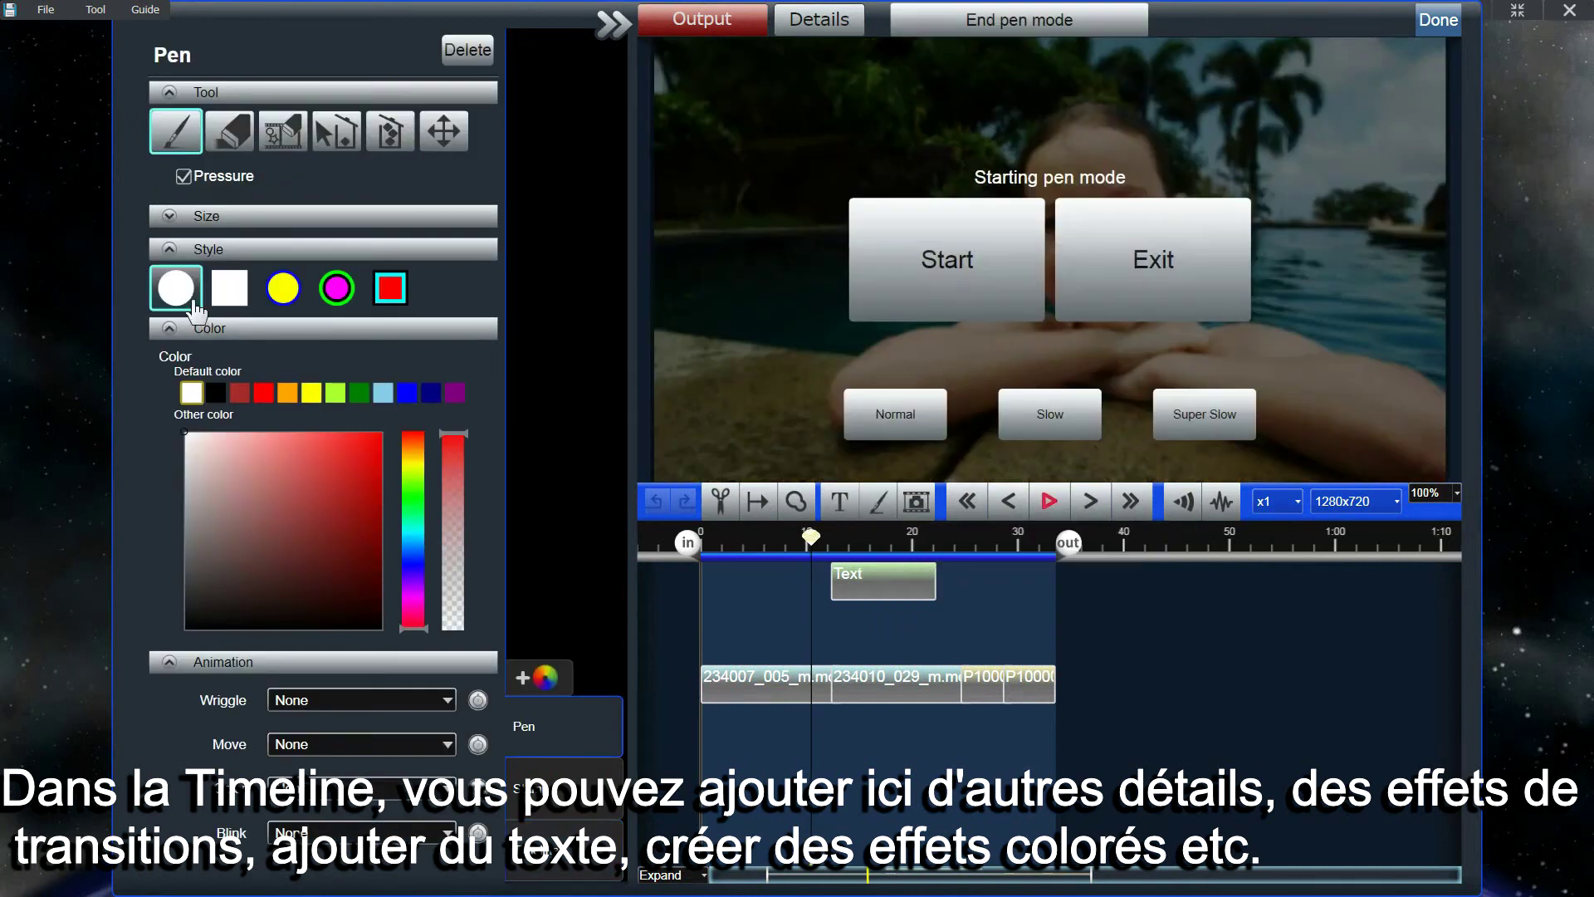
pyautogui.click(995, 266)
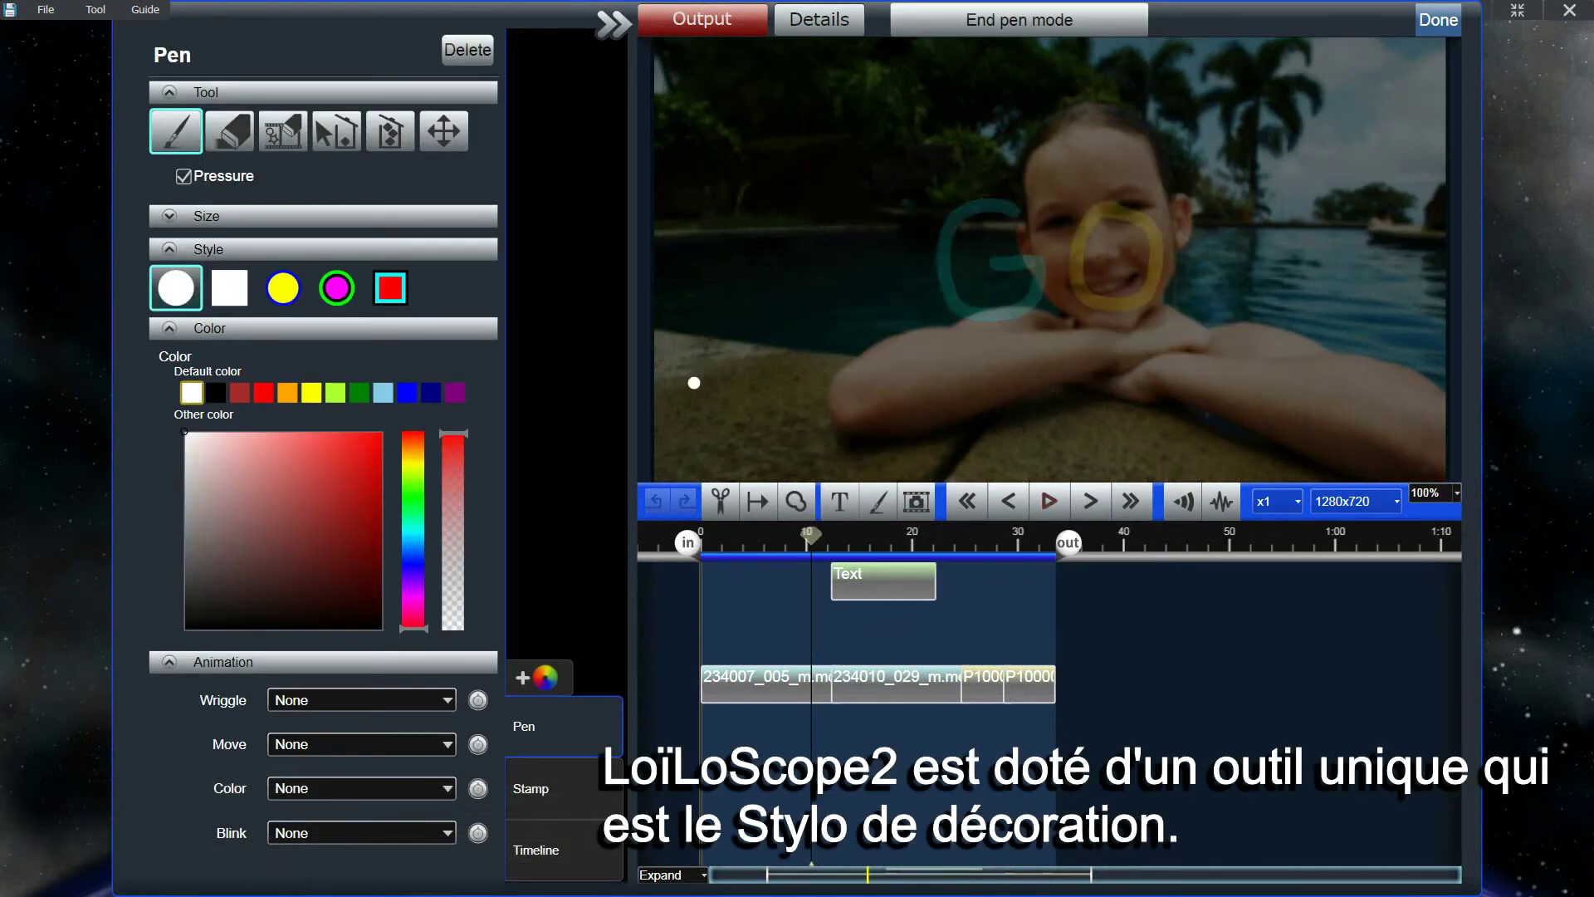
pyautogui.press('space')
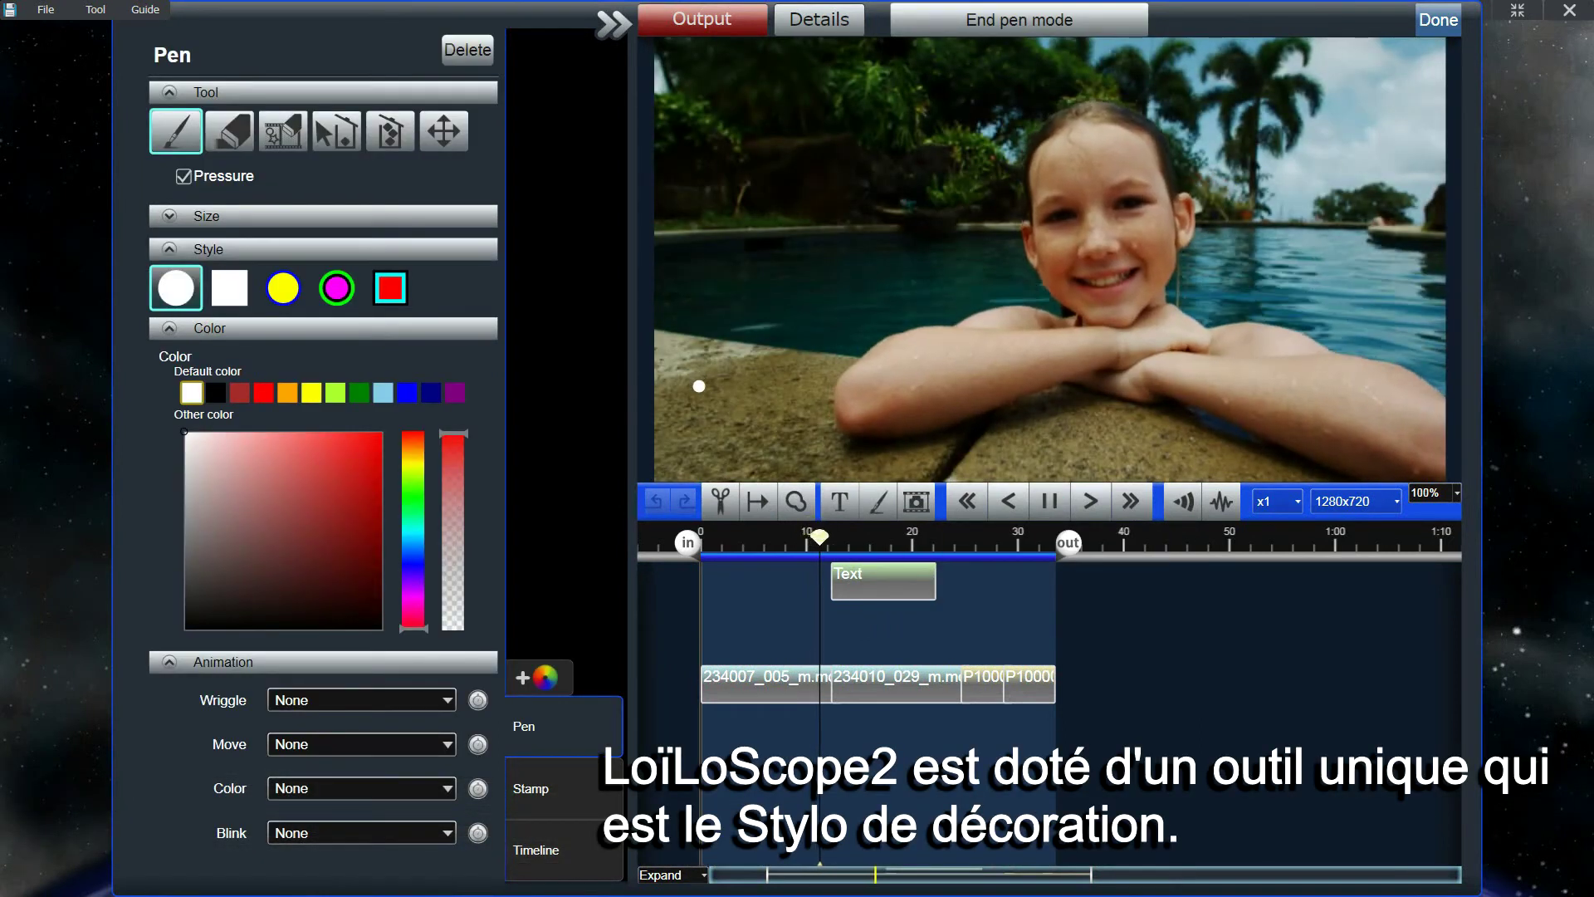
pyautogui.moveTo(698, 380)
pyautogui.mouseDown()
pyautogui.moveTo(700, 419)
pyautogui.moveTo(774, 429)
pyautogui.moveTo(797, 403)
pyautogui.moveTo(772, 408)
pyautogui.moveTo(822, 440)
pyautogui.mouseUp()
pyautogui.click(820, 384)
pyautogui.moveTo(849, 378)
pyautogui.mouseDown()
pyautogui.moveTo(849, 448)
pyautogui.moveTo(876, 450)
pyautogui.mouseUp()
pyautogui.moveTo(938, 415)
pyautogui.mouseDown()
pyautogui.moveTo(895, 450)
pyautogui.moveTo(932, 454)
pyautogui.moveTo(938, 415)
pyautogui.mouseUp()
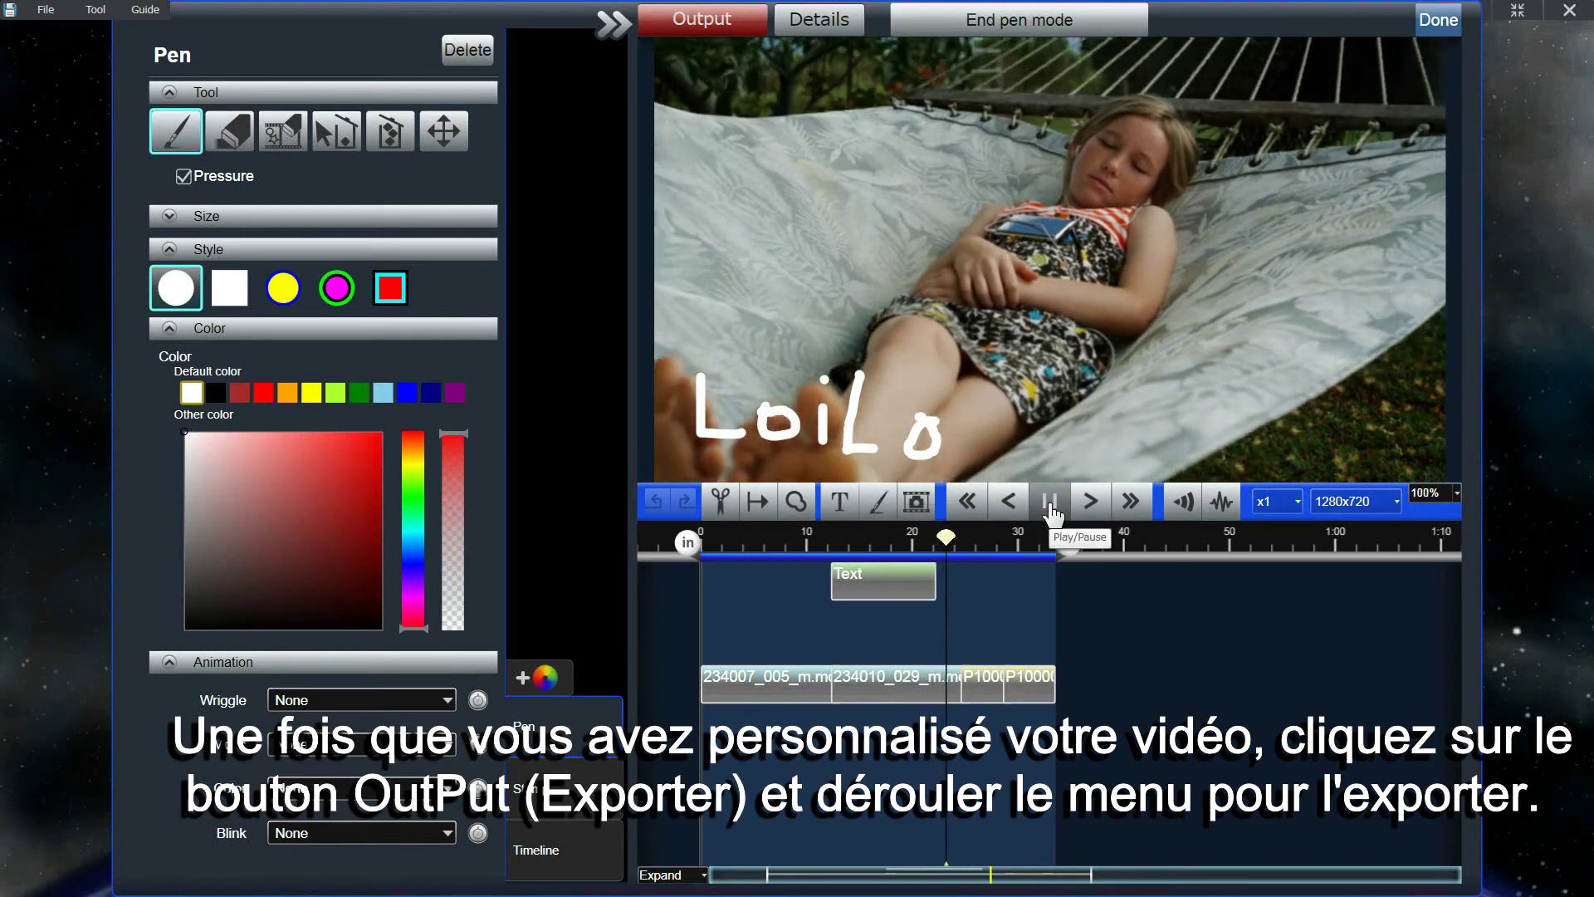
# - Send the decorated slideshow to the DVD/Blu-ray creation tool
pyautogui.click(686, 29)
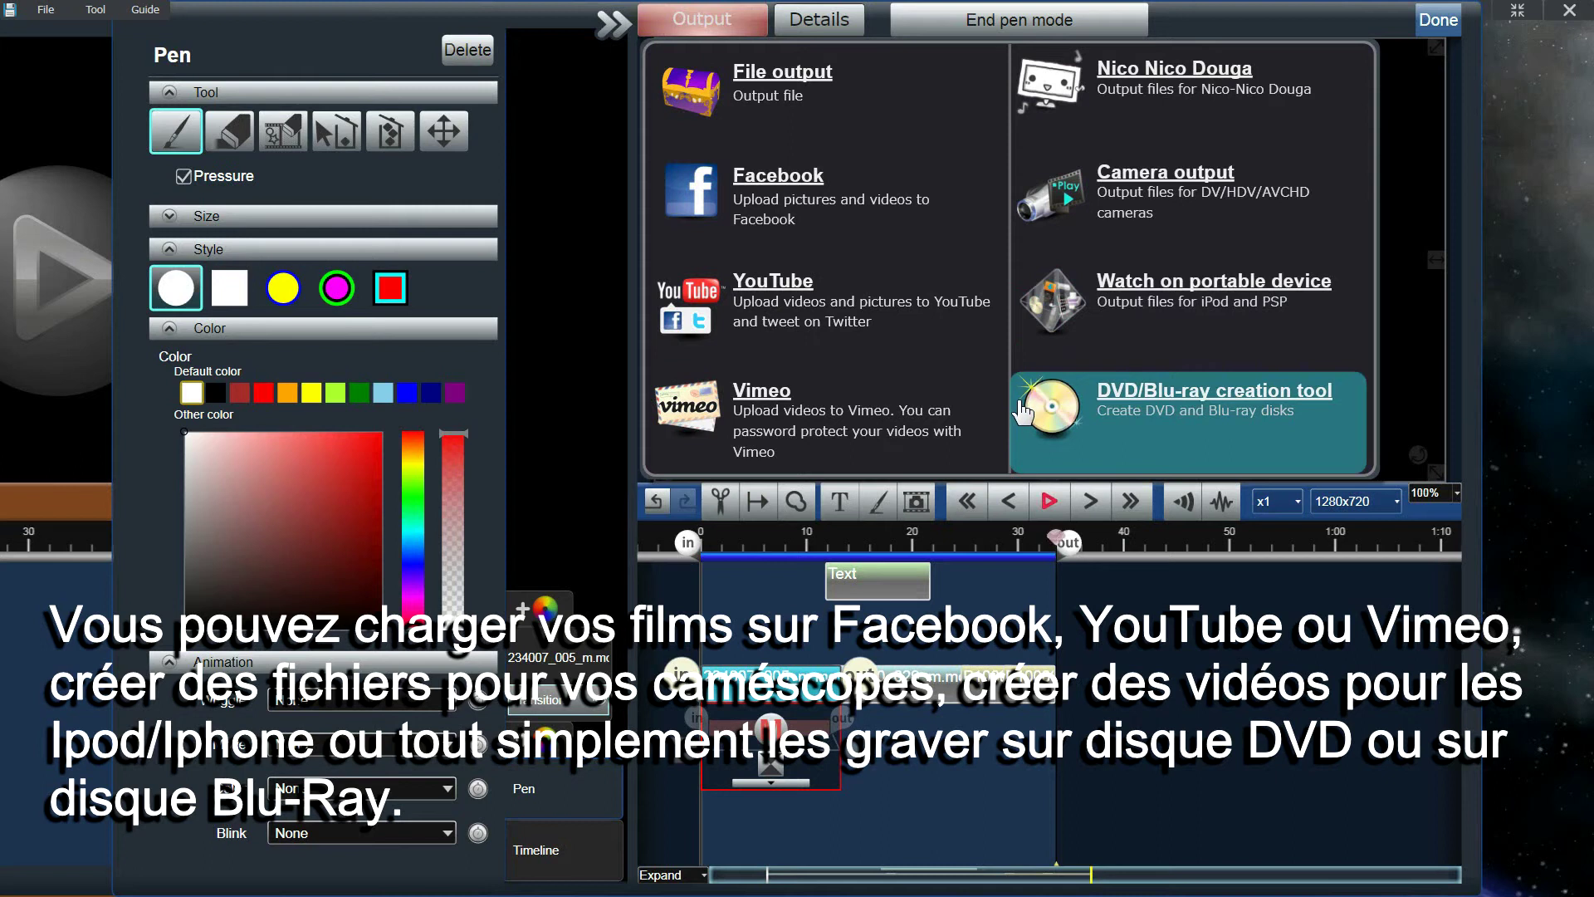
pyautogui.click(1107, 424)
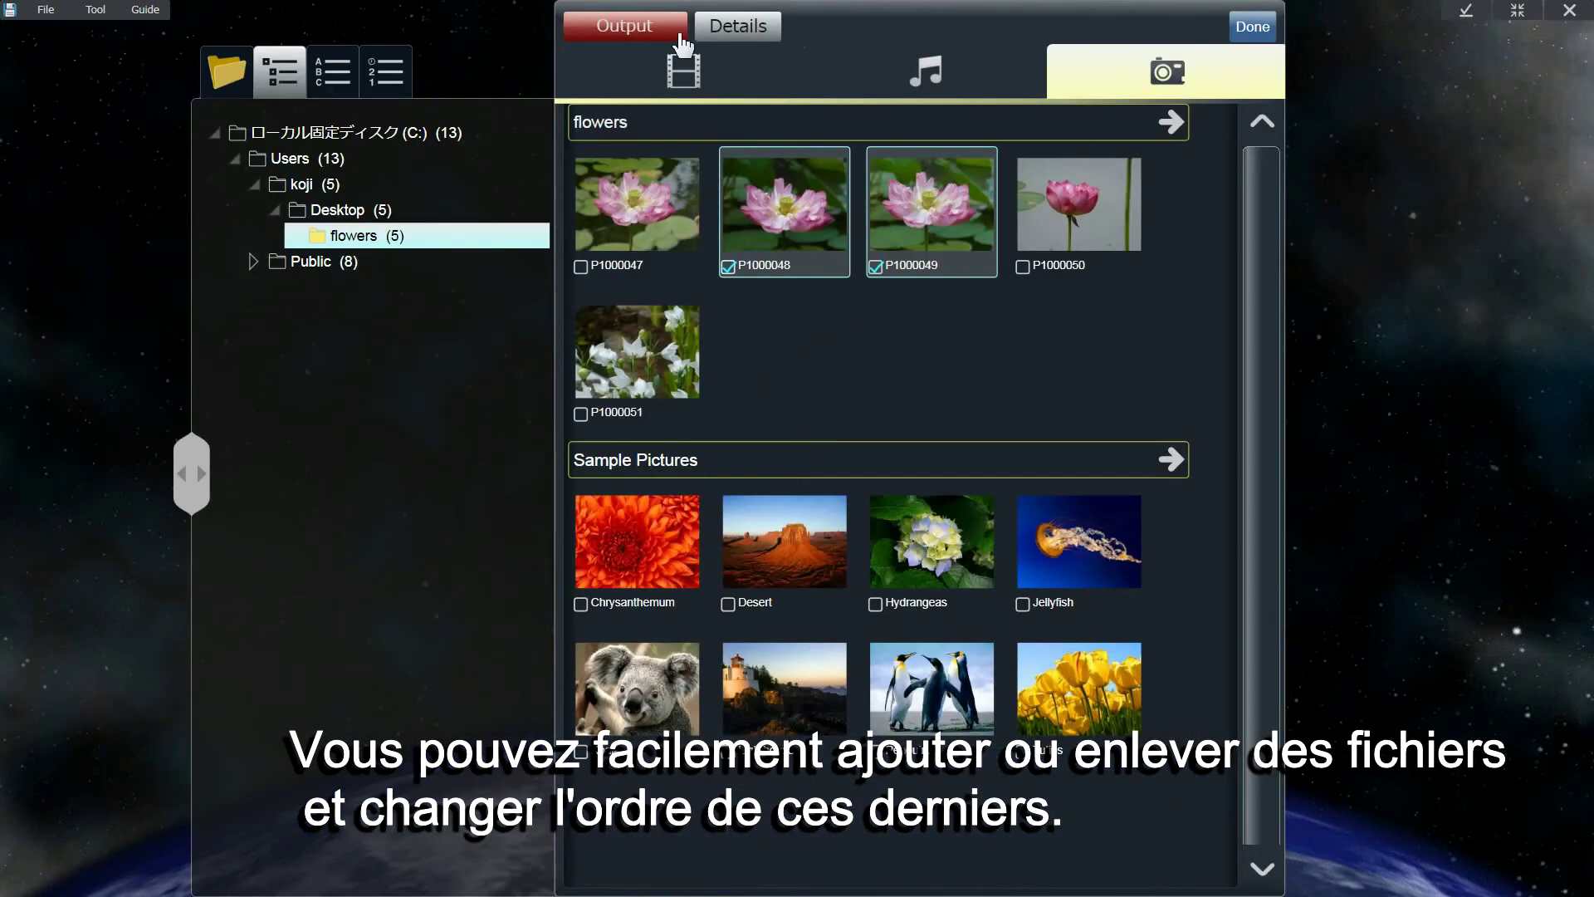
# - Add P1000048 and P1000049 to the DVD list, order it P1000049, Untitled, P1000048, then open Menu Design
pyautogui.click(683, 43)
pyautogui.click(1100, 613)
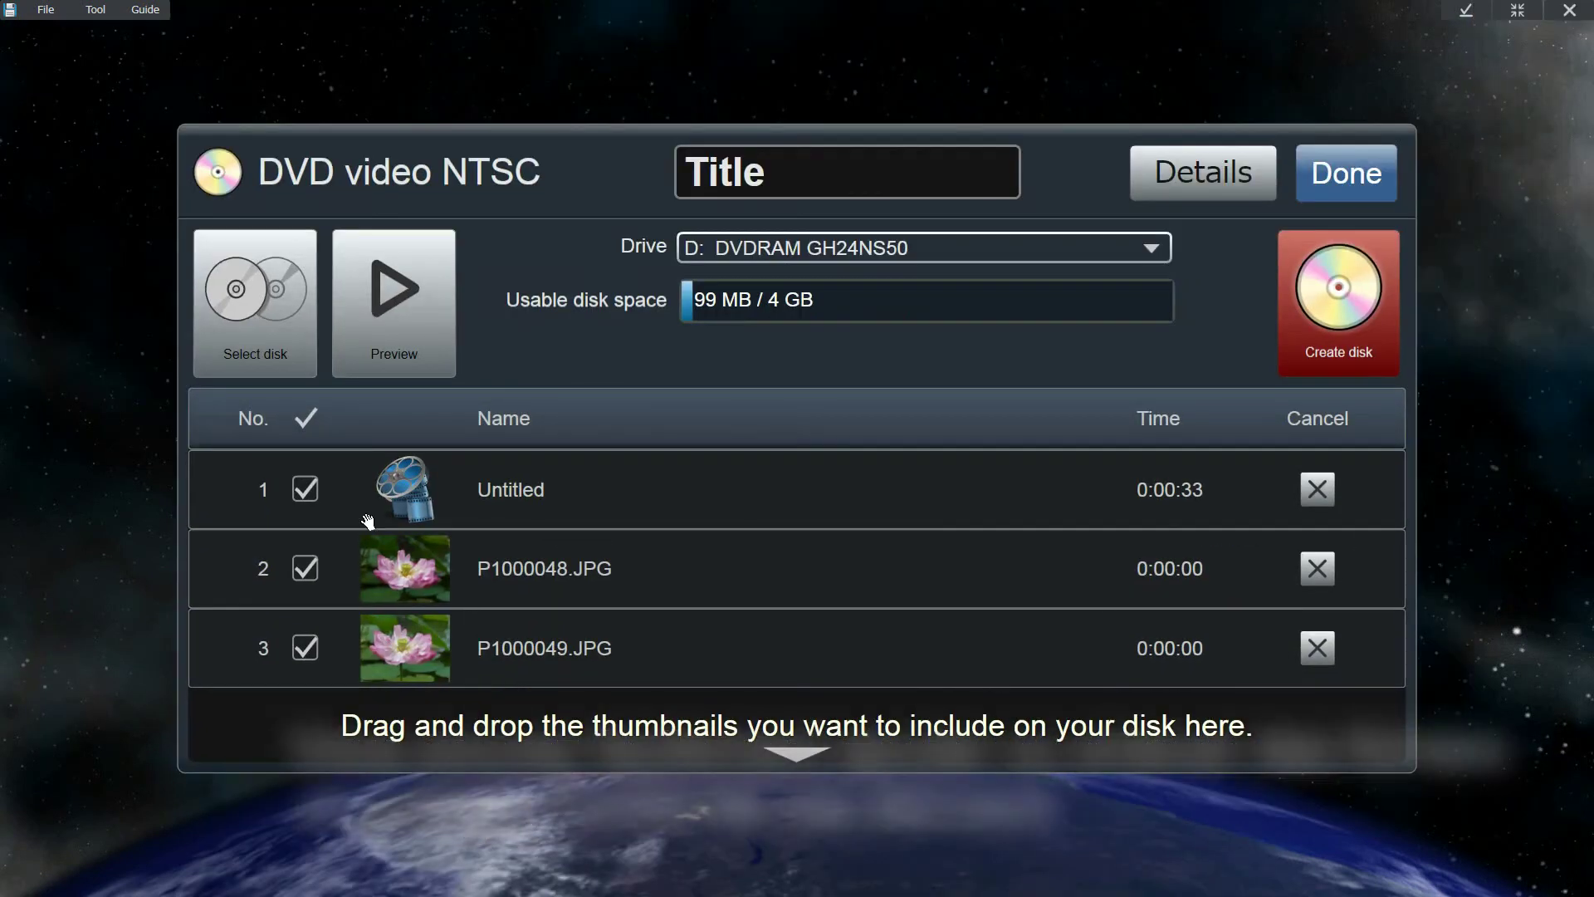
pyautogui.moveTo(535, 649); pyautogui.dragTo(579, 595)
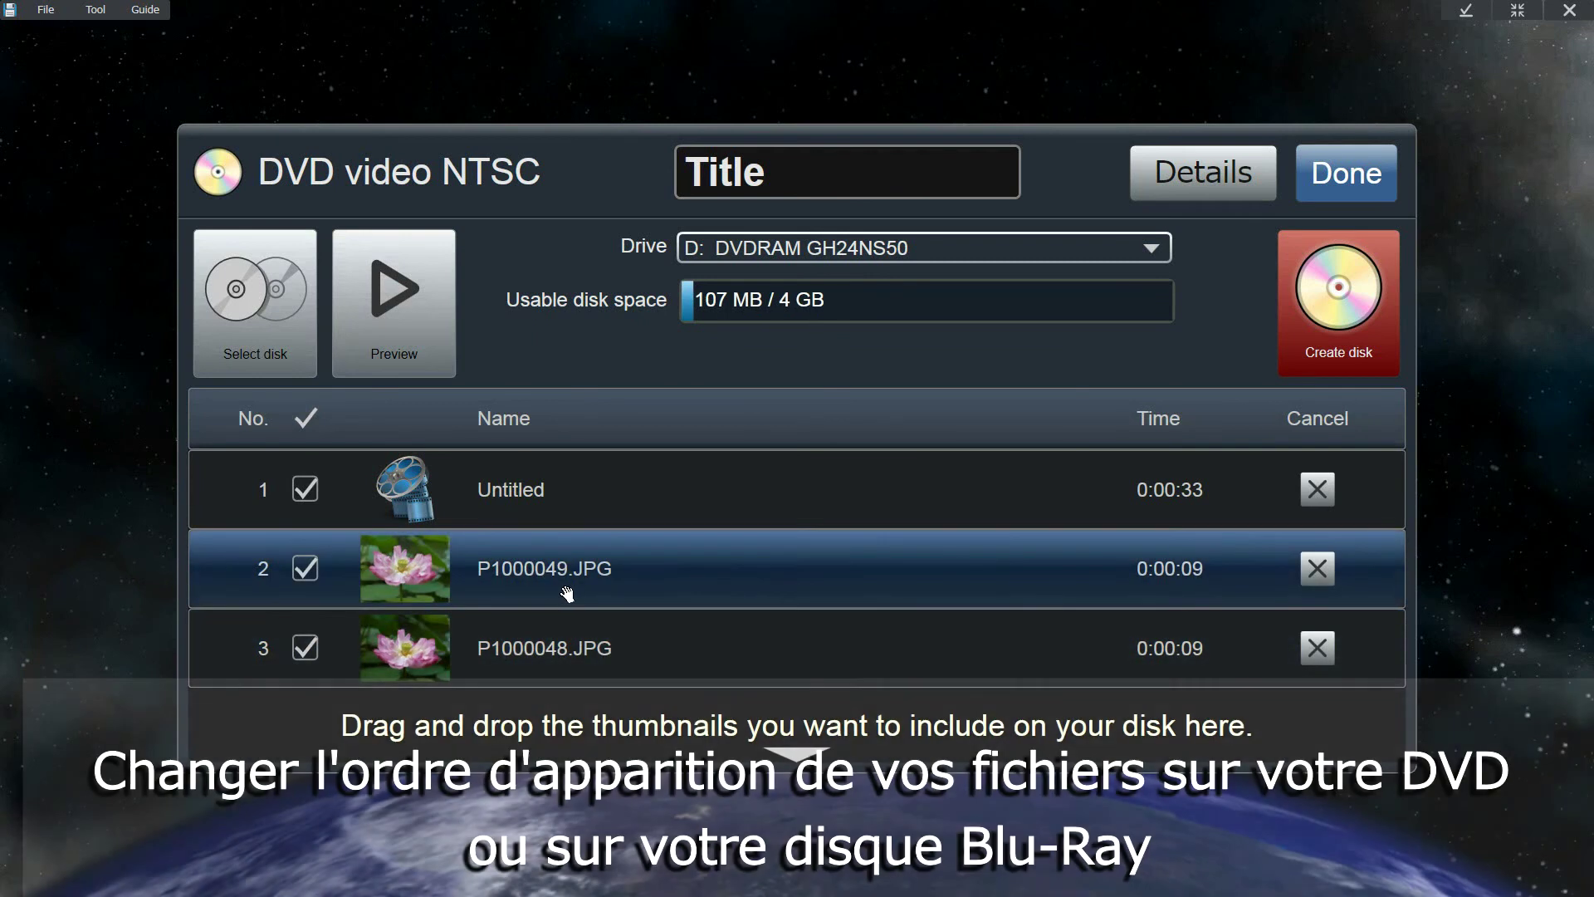
pyautogui.moveTo(564, 532); pyautogui.dragTo(564, 619)
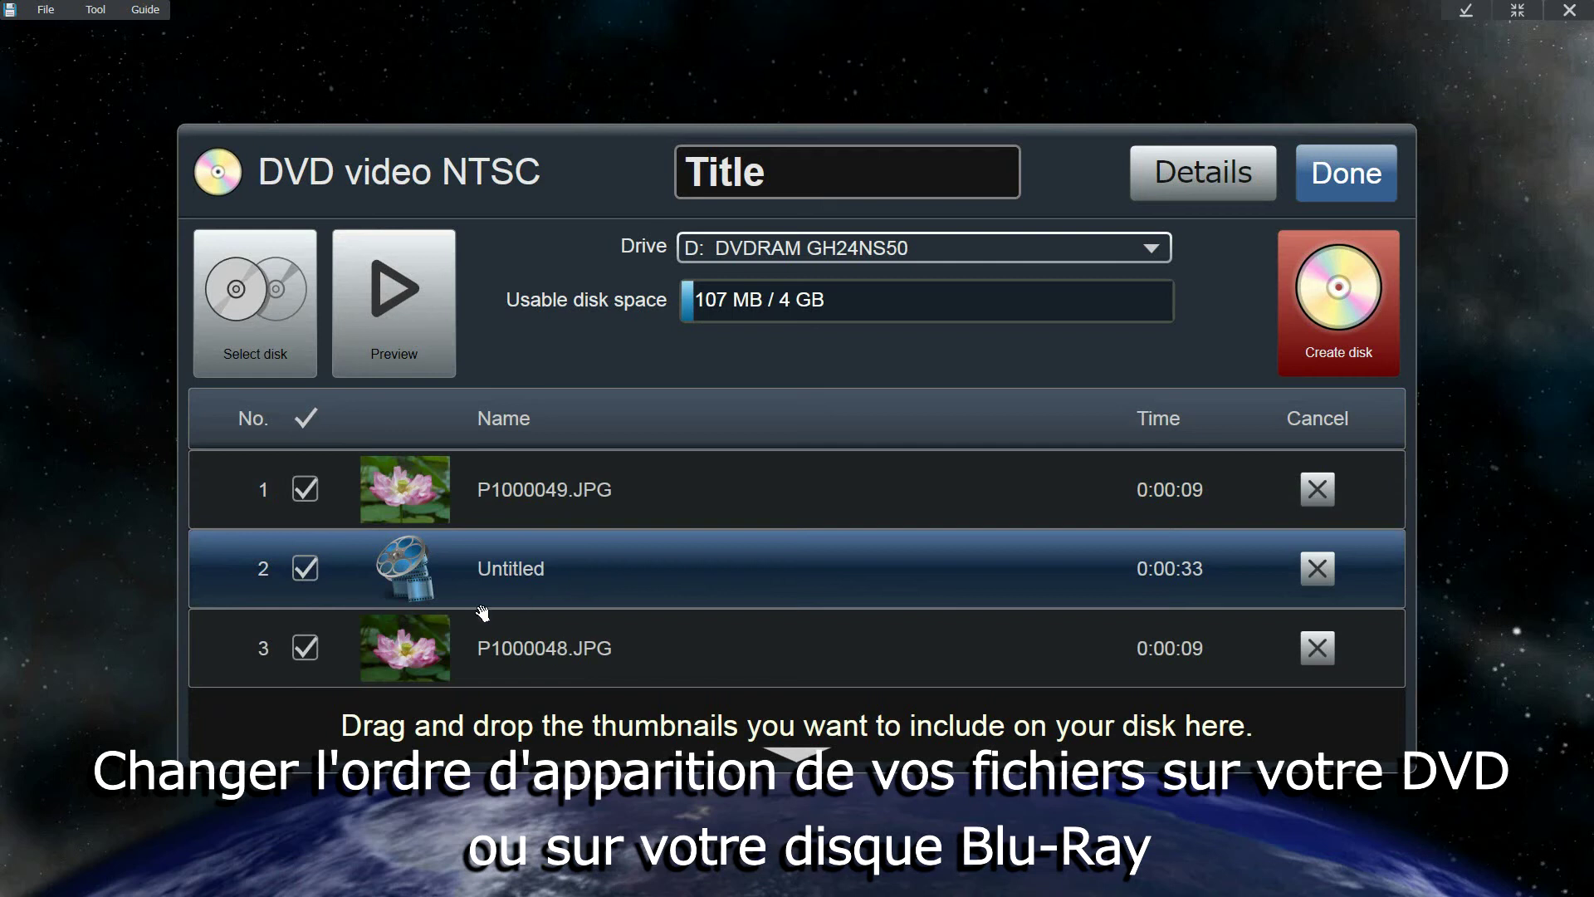
pyautogui.click(1351, 332)
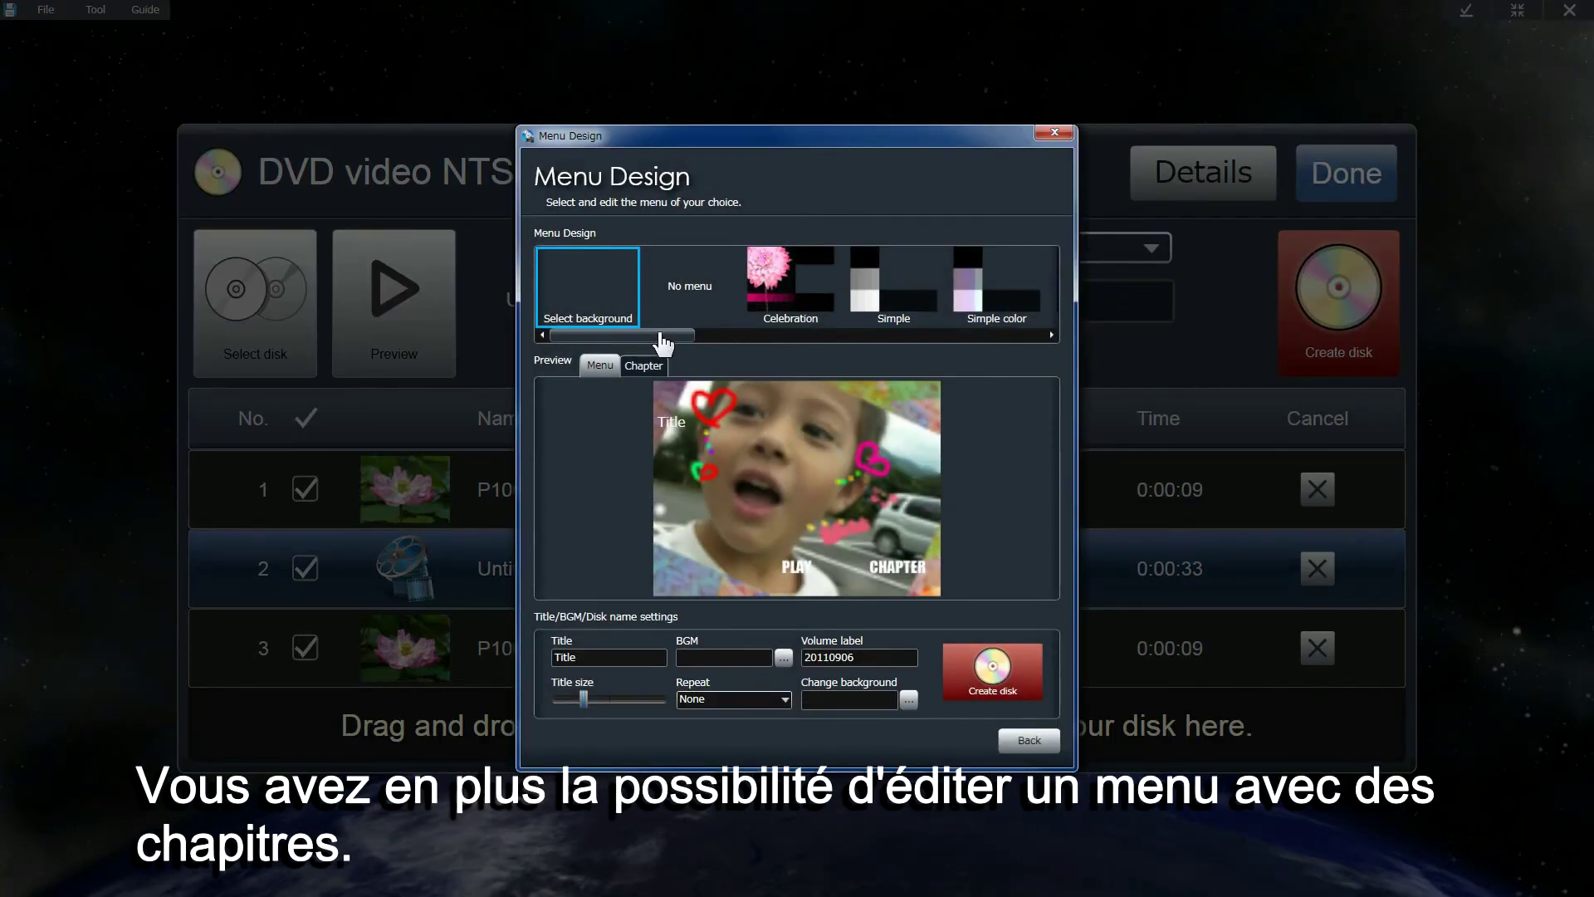
pyautogui.click(1028, 740)
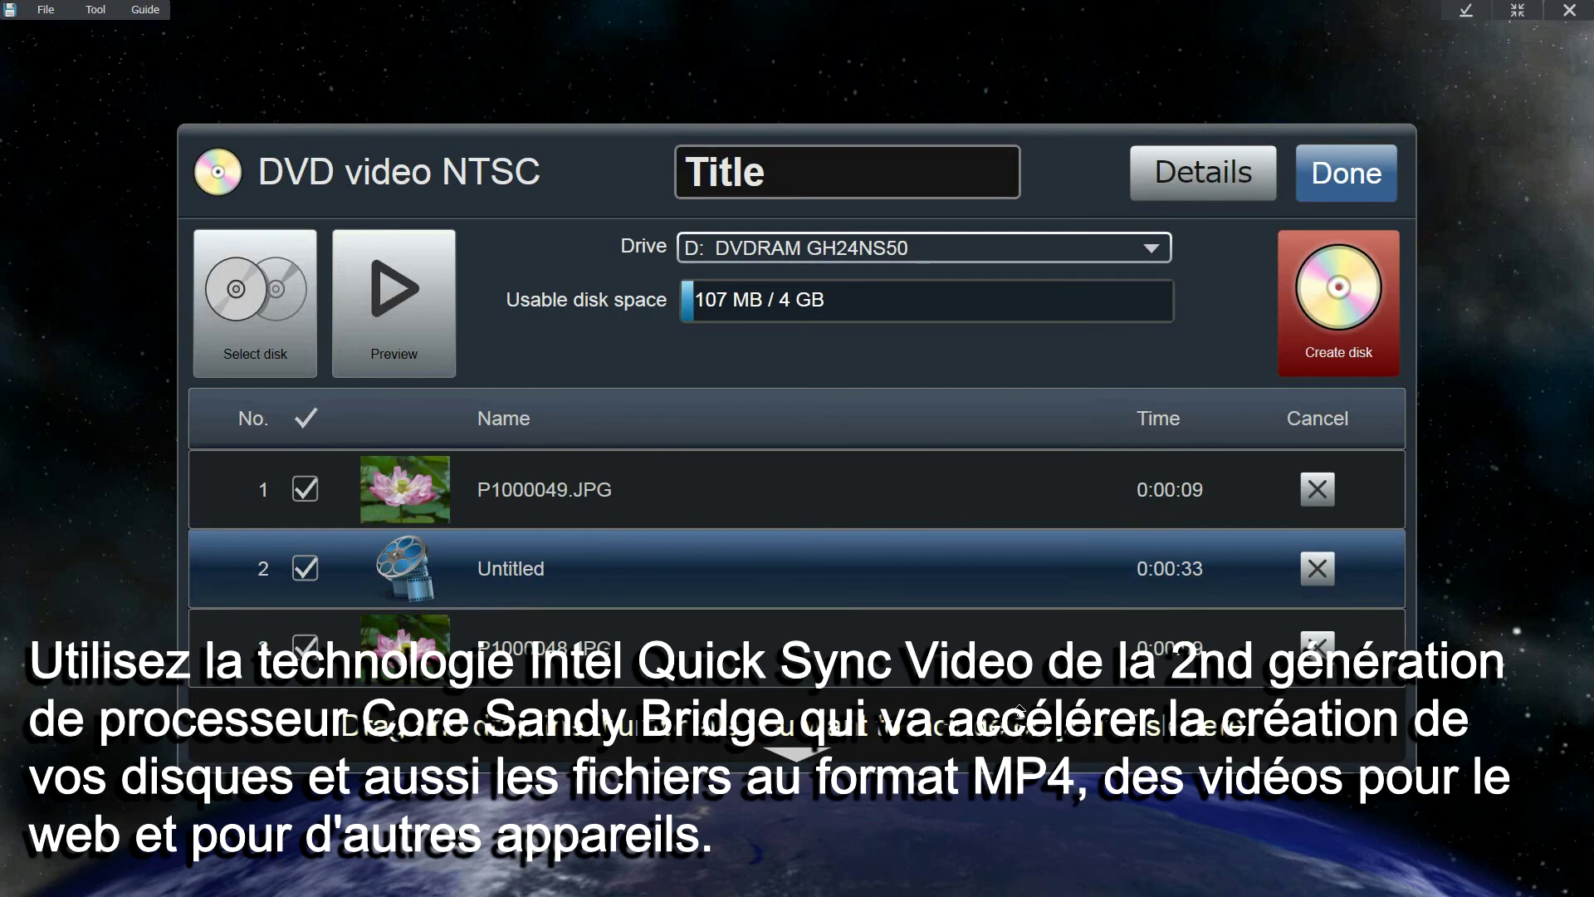